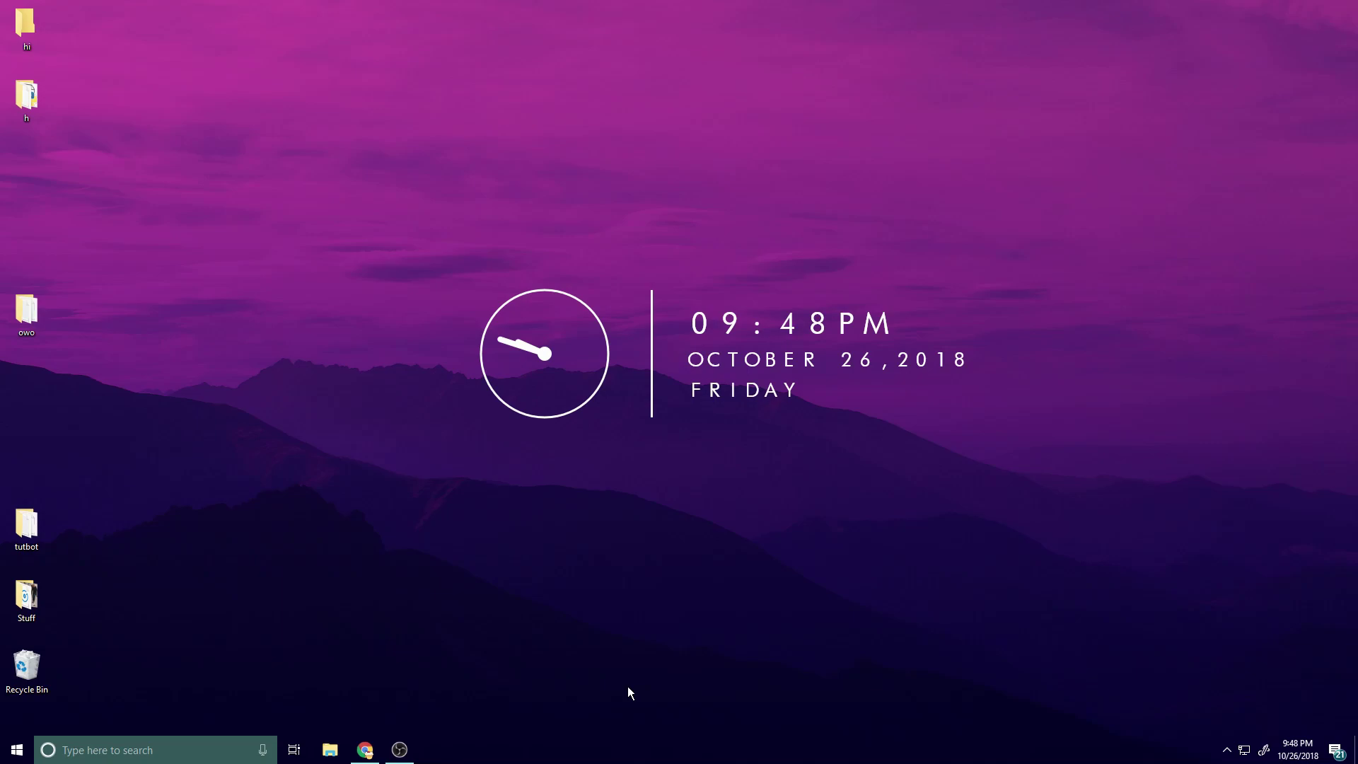
Download the TI Connect CE Windows (EXE) installer to Documents and launch it.
click(370, 740)
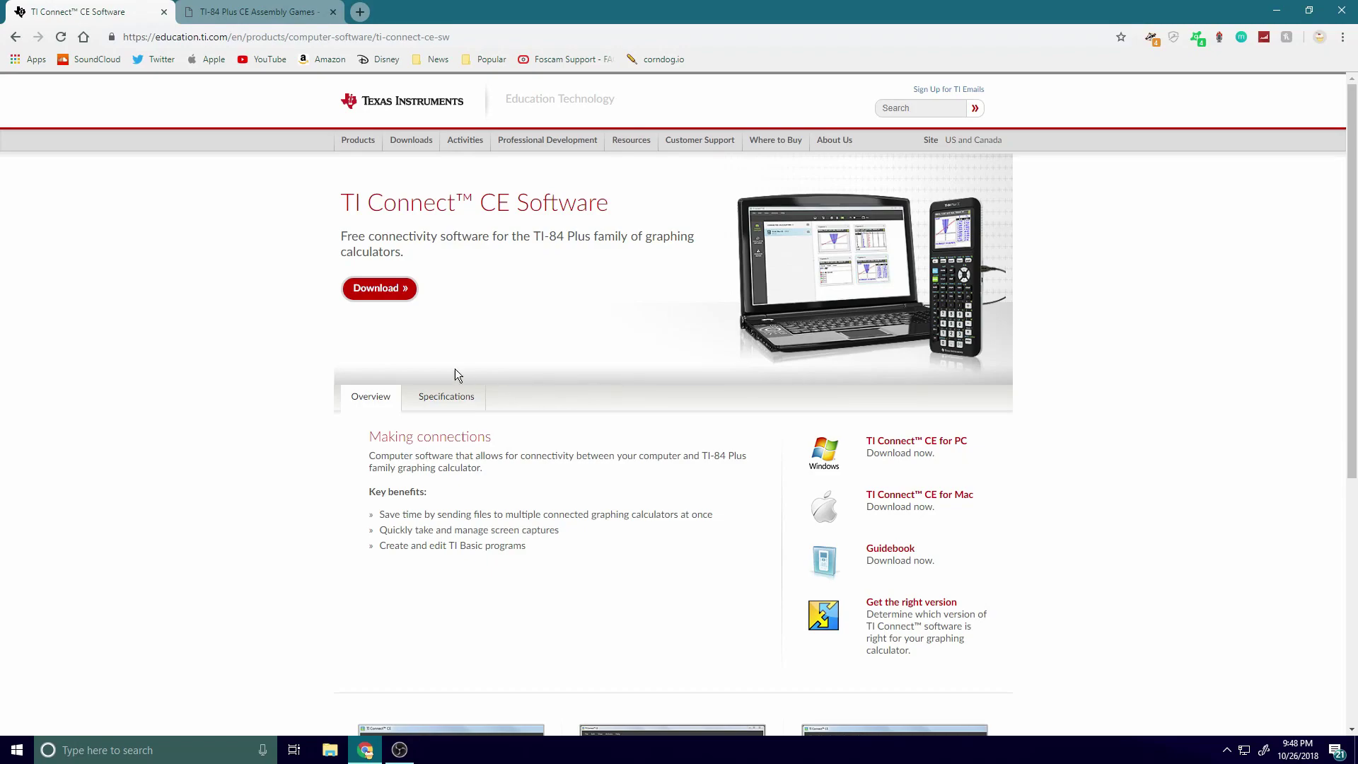
click(391, 301)
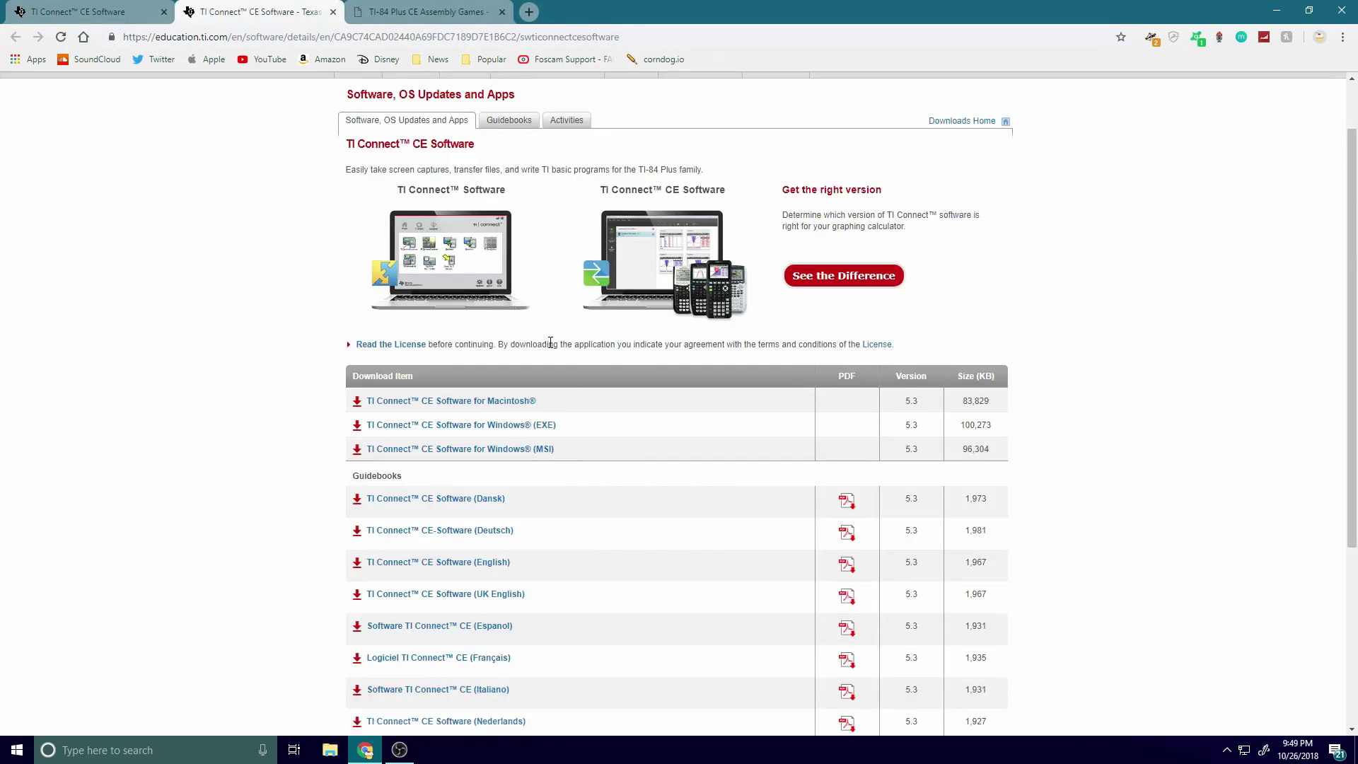
click(546, 424)
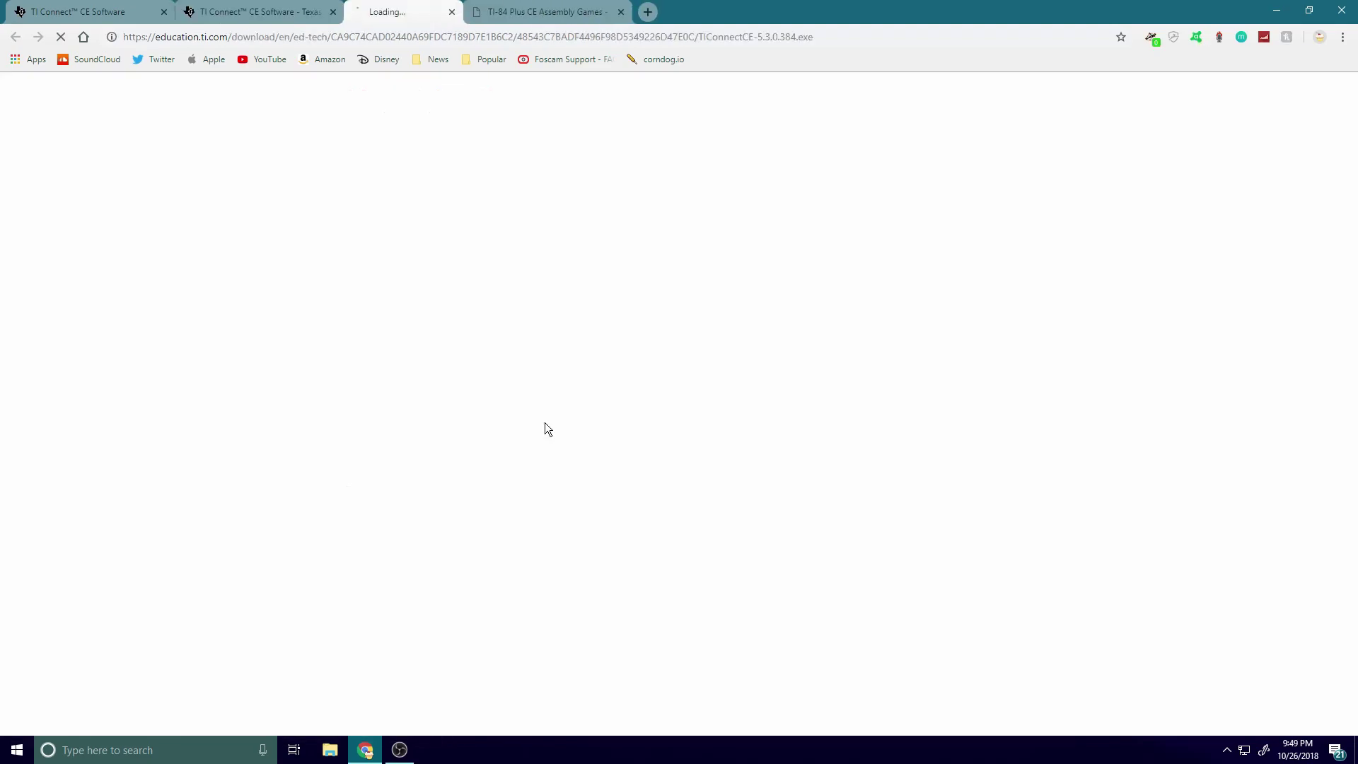
click(558, 365)
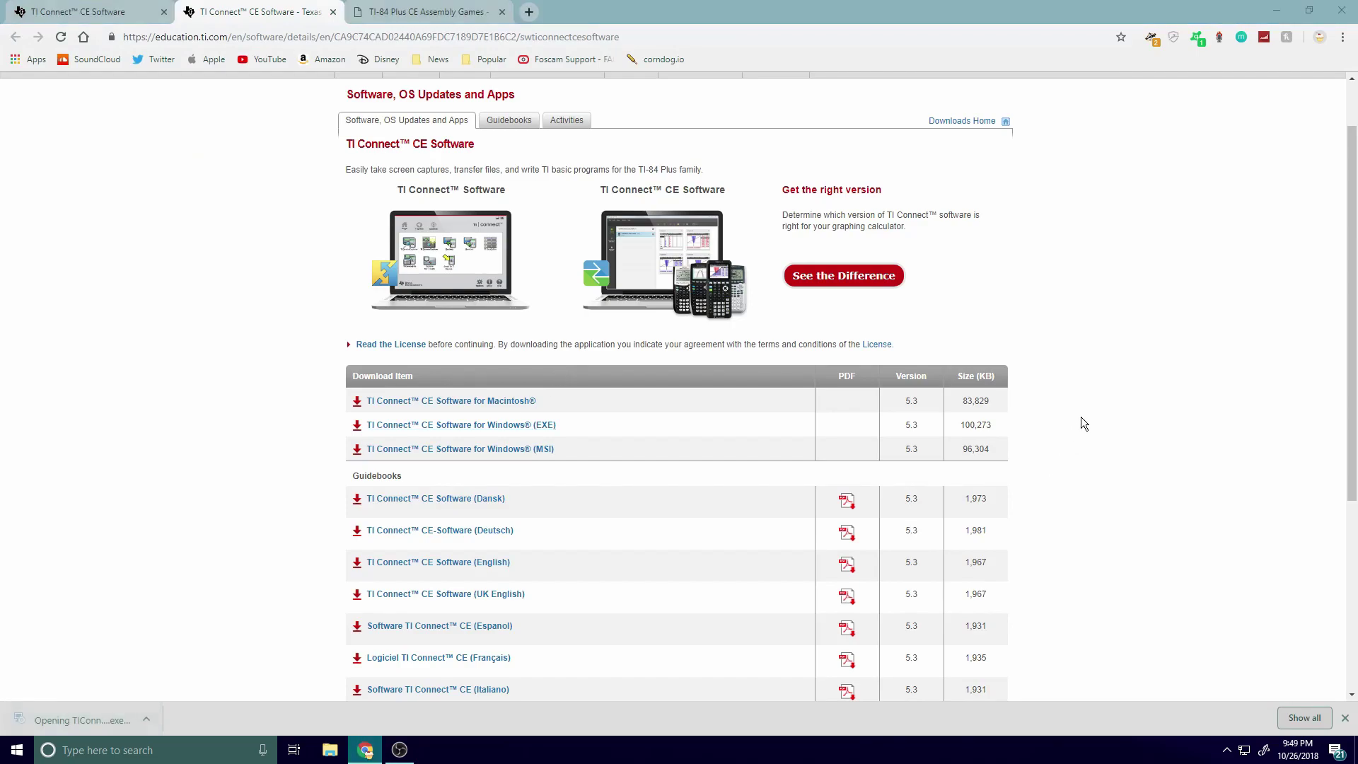
click(1277, 10)
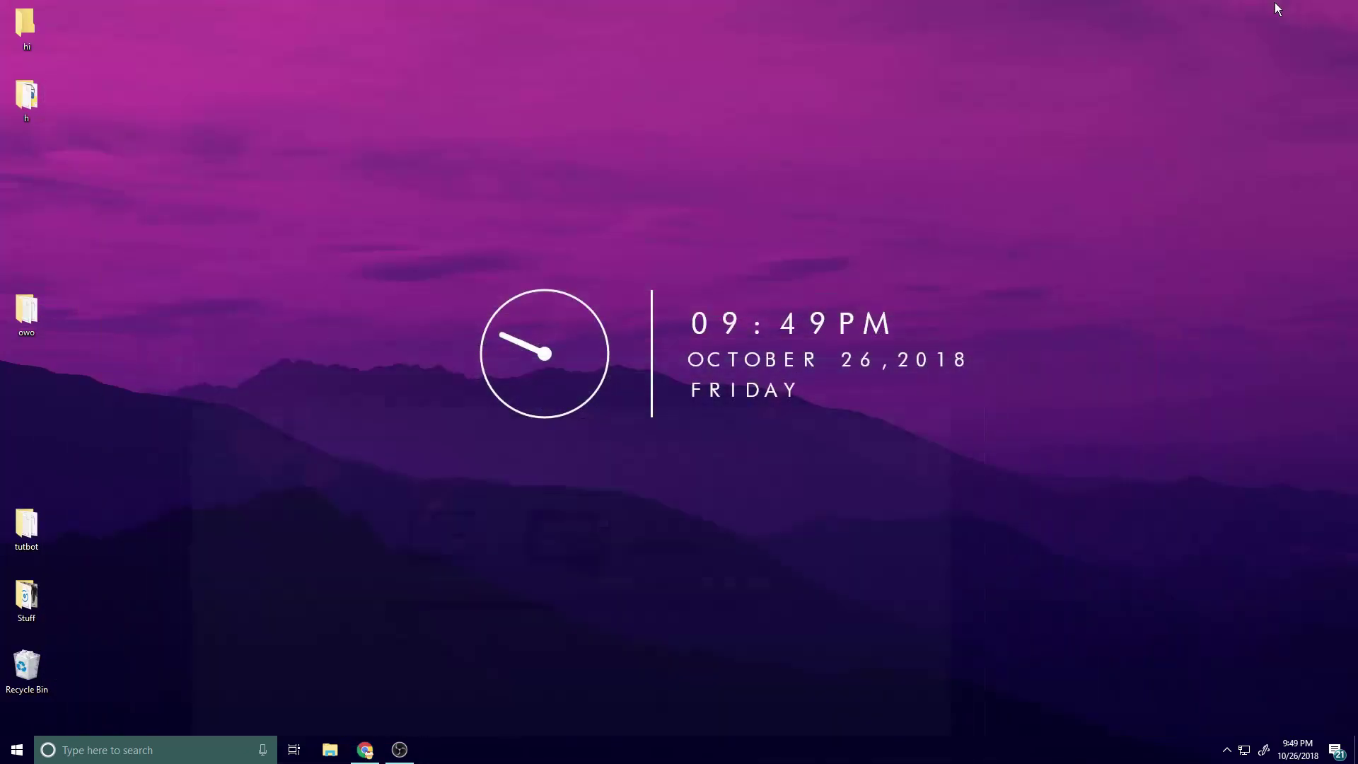
Install TI Connect CE in the default folder, including the Texas Instruments USB driver.
click(571, 465)
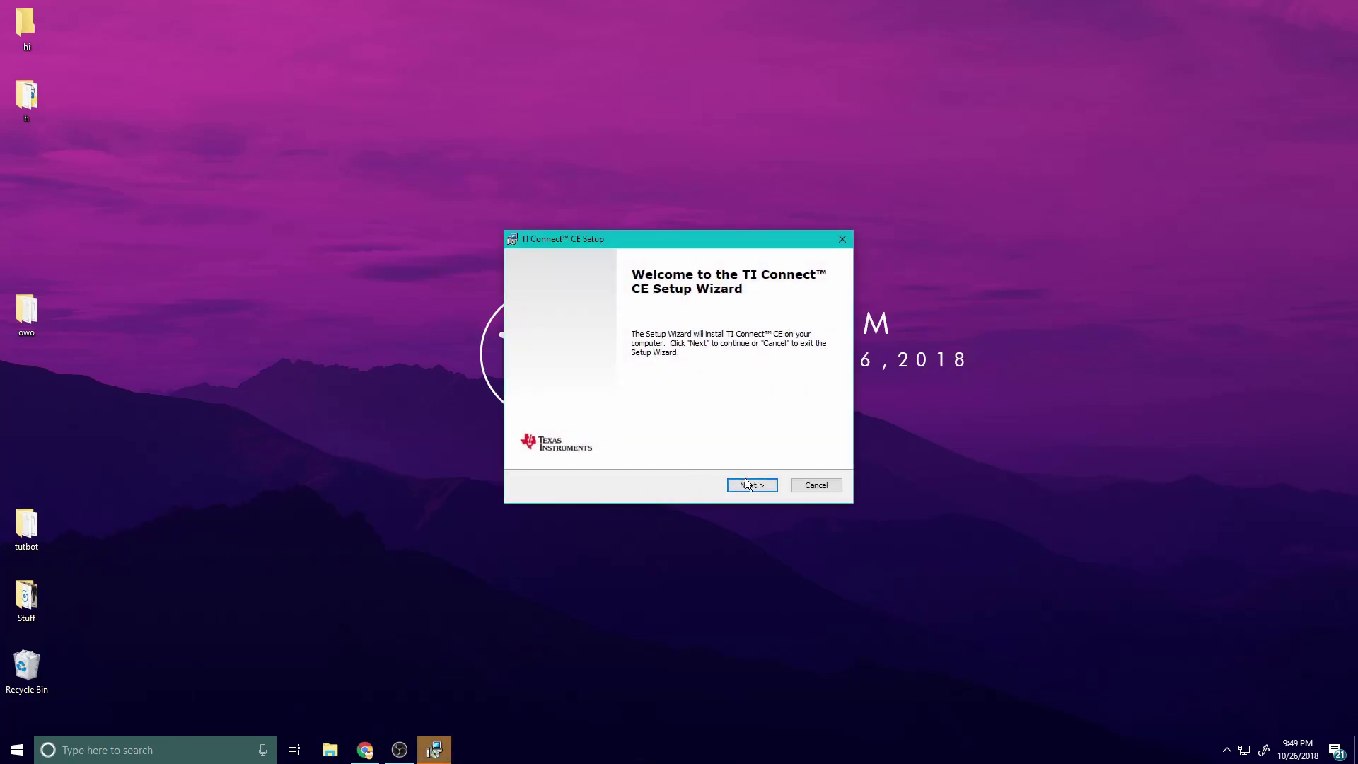
click(754, 487)
click(754, 486)
click(754, 487)
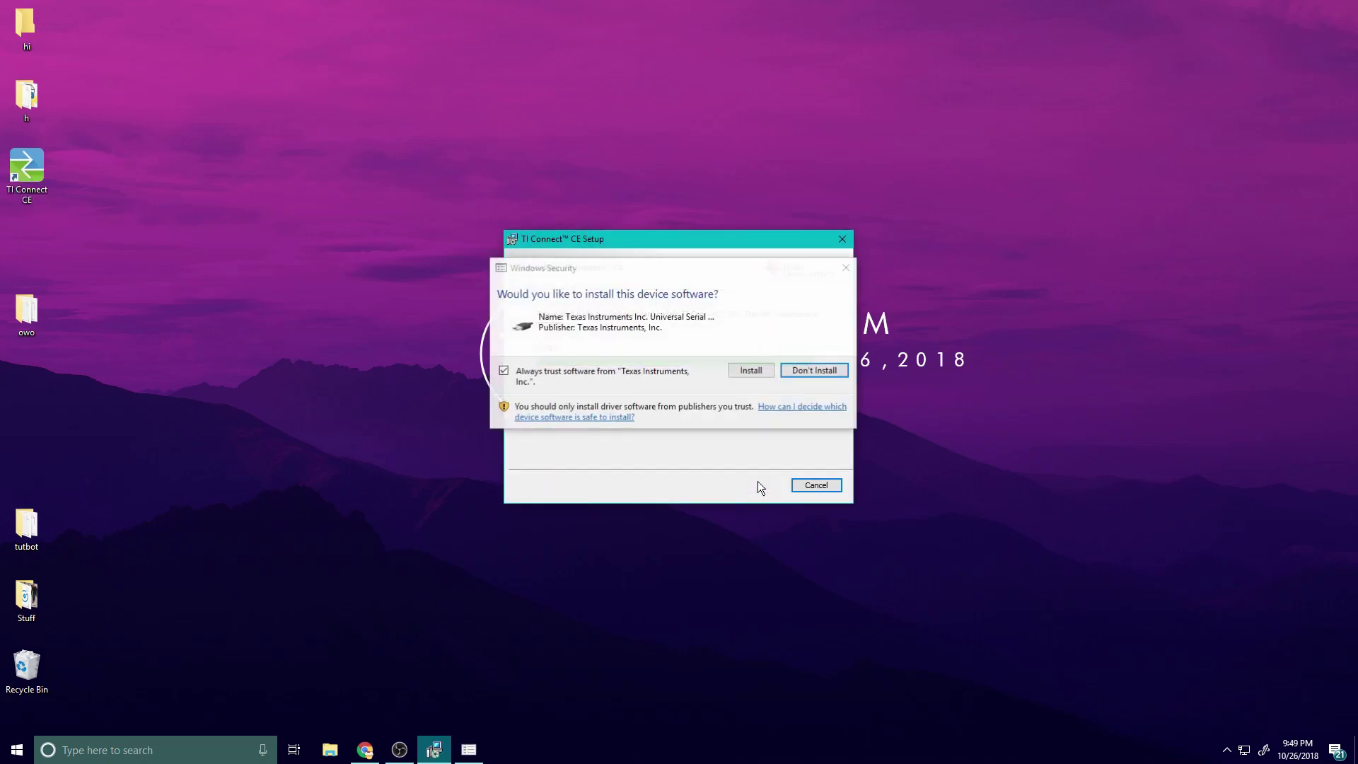
click(750, 370)
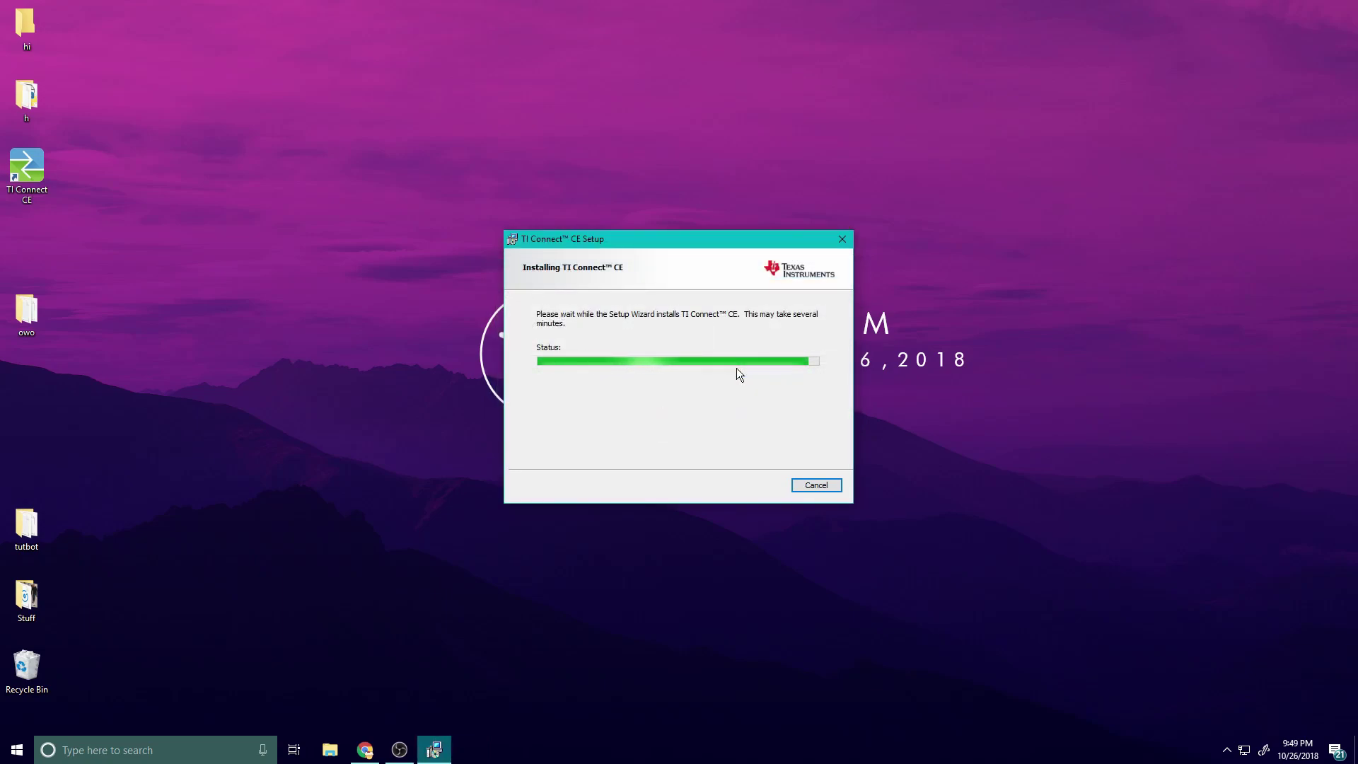
click(811, 485)
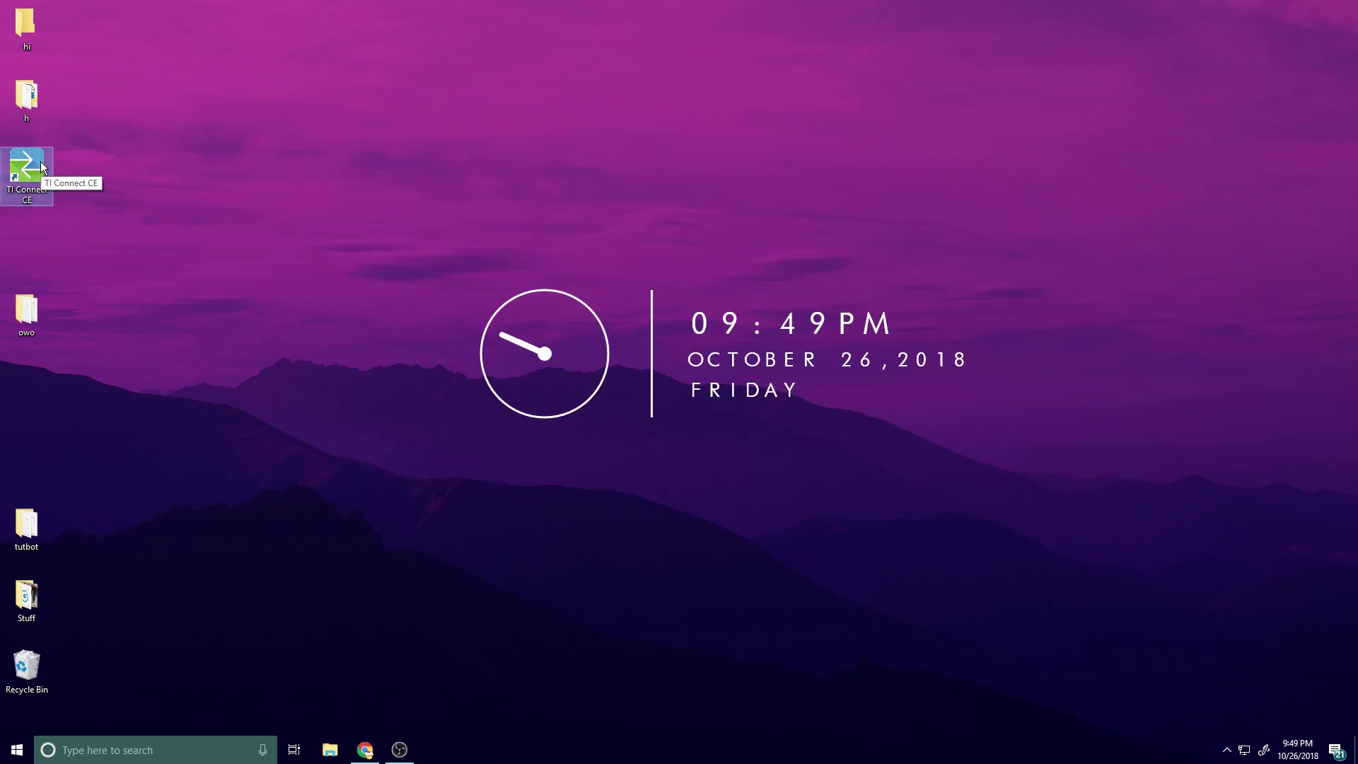
Open TI Connect CE without sharing usage data, confirm the TI-84 Plus CE is connected, then minimize it.
click(694, 408)
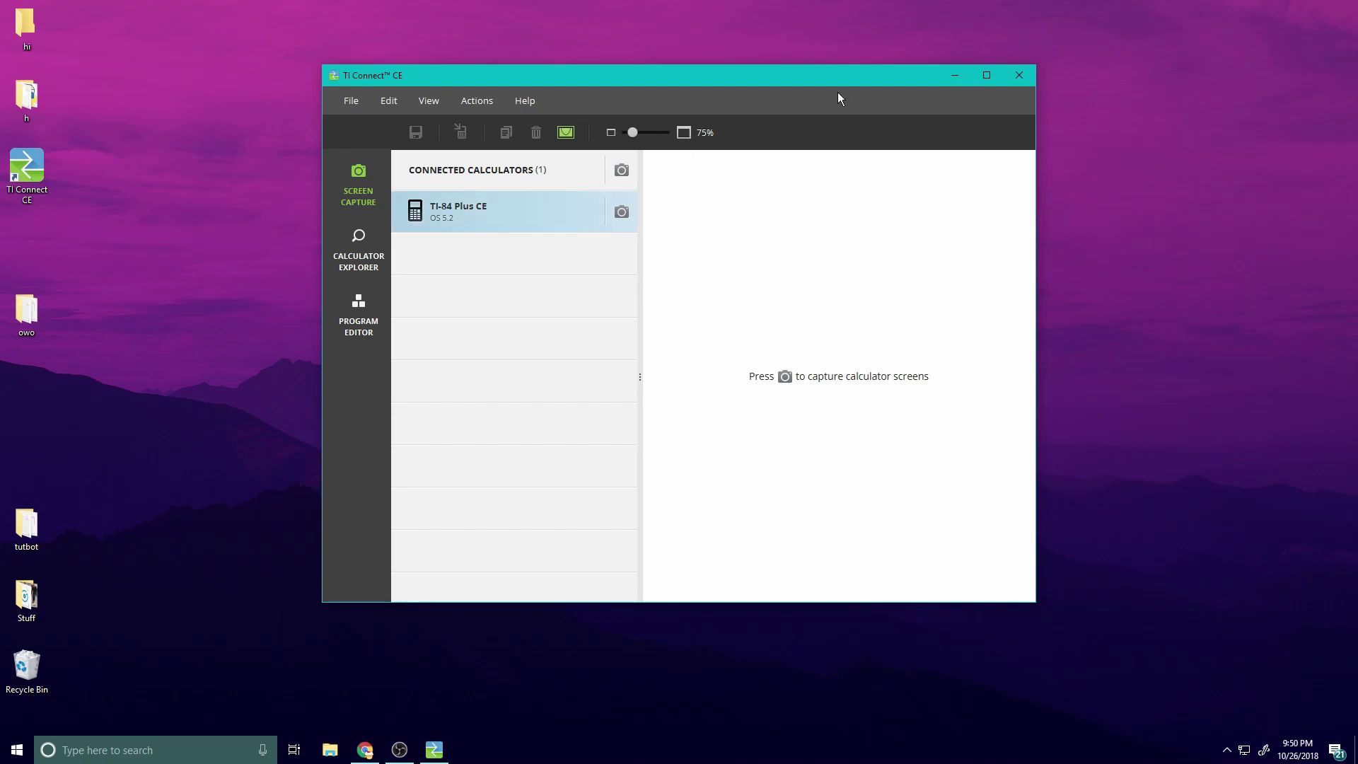
click(964, 74)
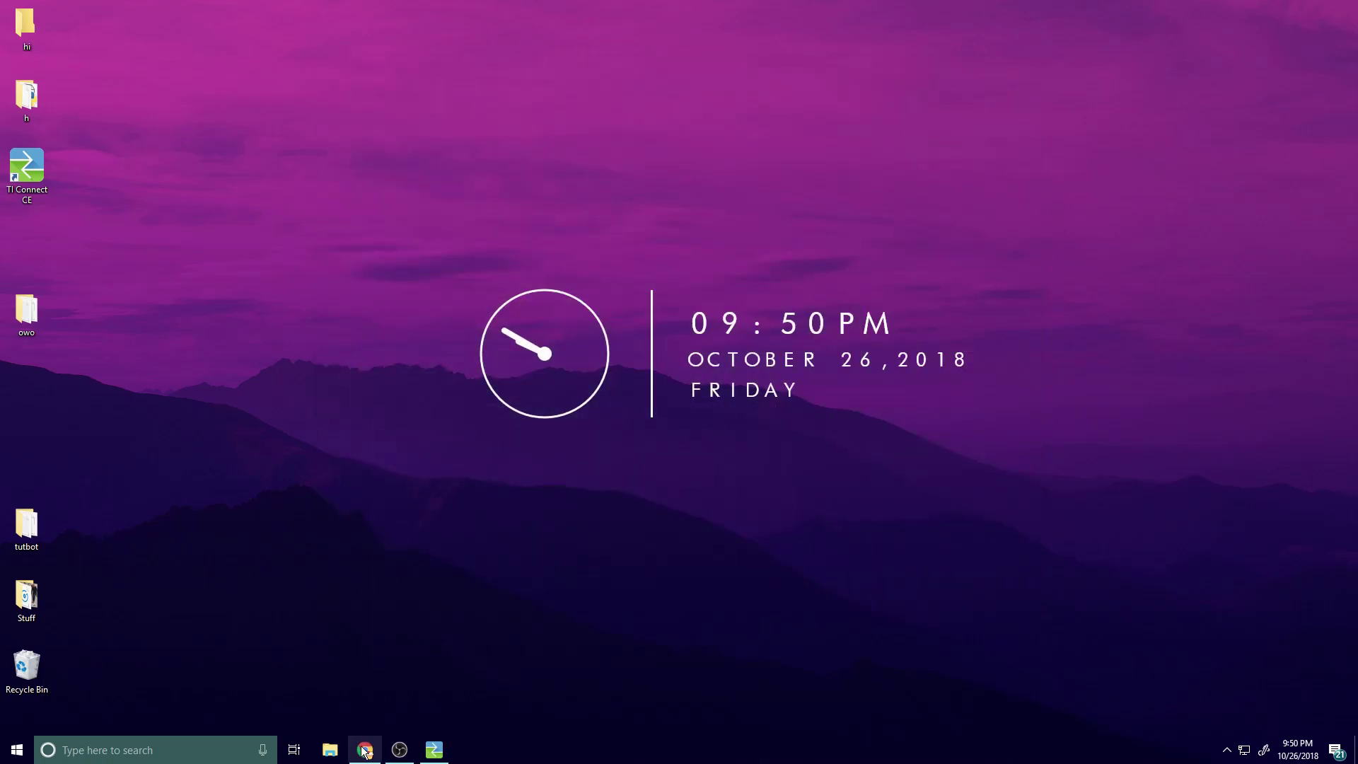
Close both TI Connect CE tabs, leaving the TI-84 Plus CE Assembly Games page.
click(365, 751)
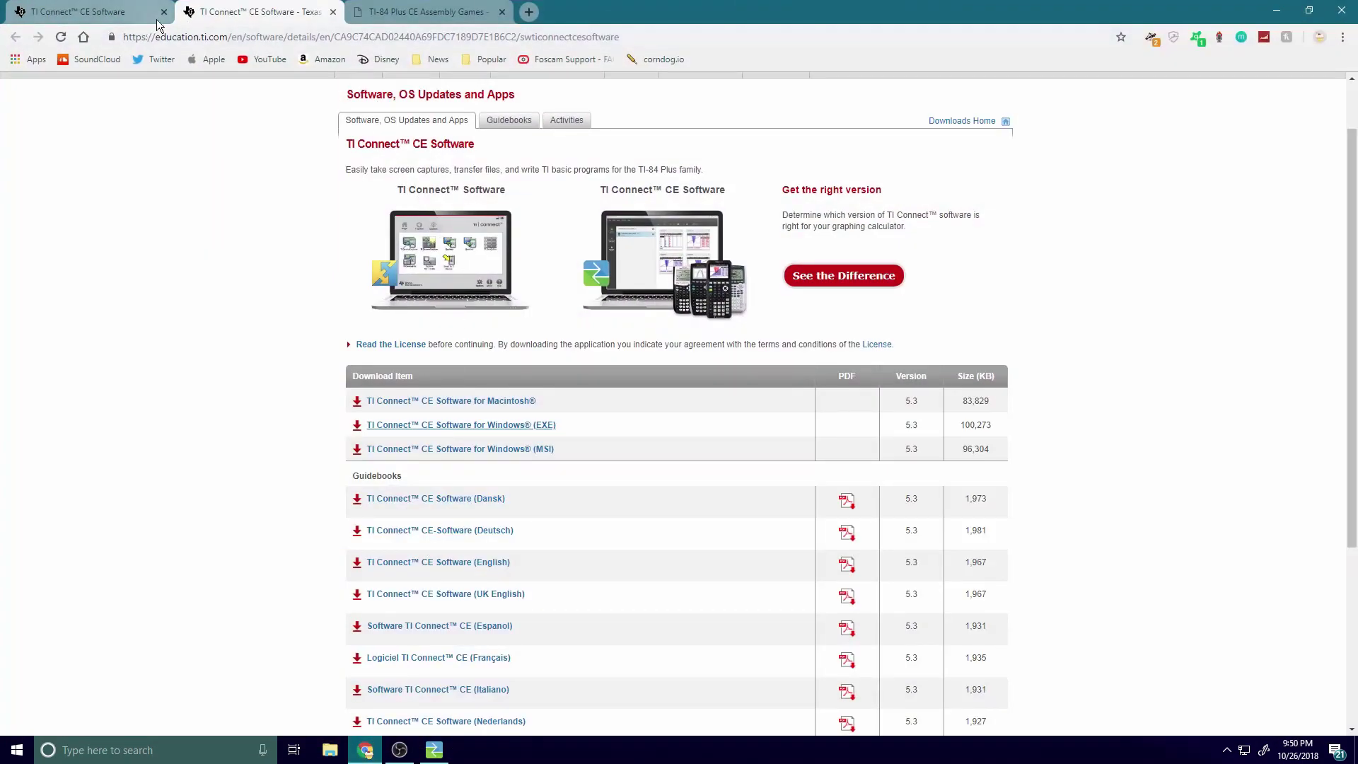
click(424, 12)
middle_click(218, 15)
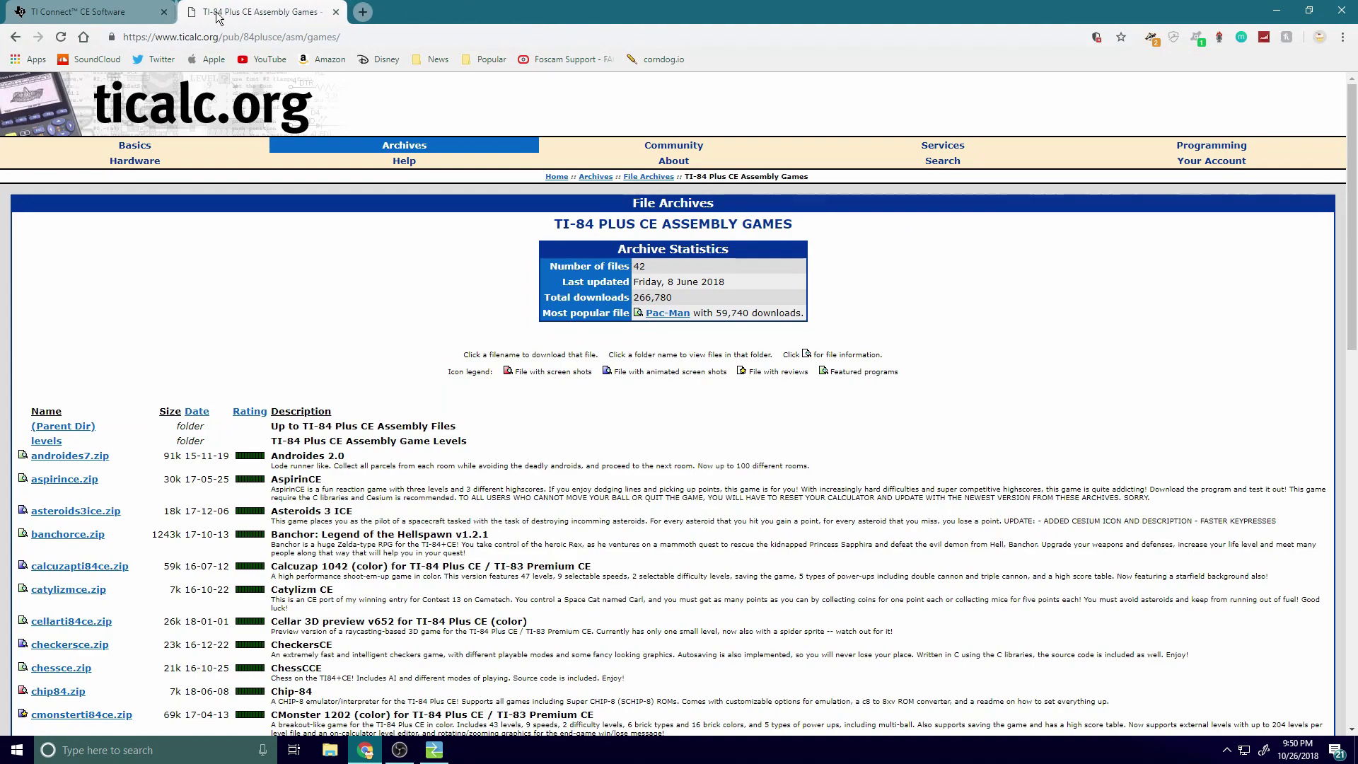
click(164, 12)
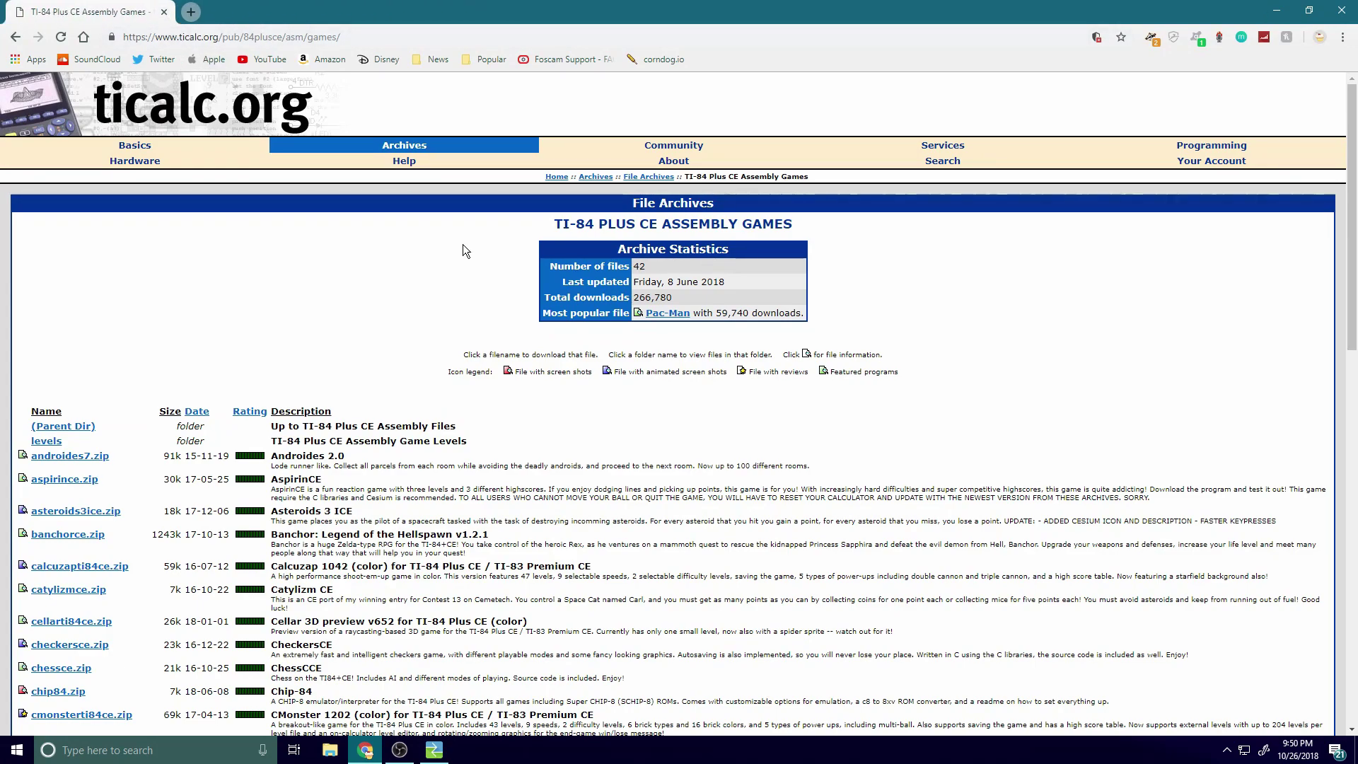
Browse the games list and ticalc.org home page, then pick the popular Pac-Man file.
scroll(463, 244, down, 3)
scroll(467, 239, down, 4)
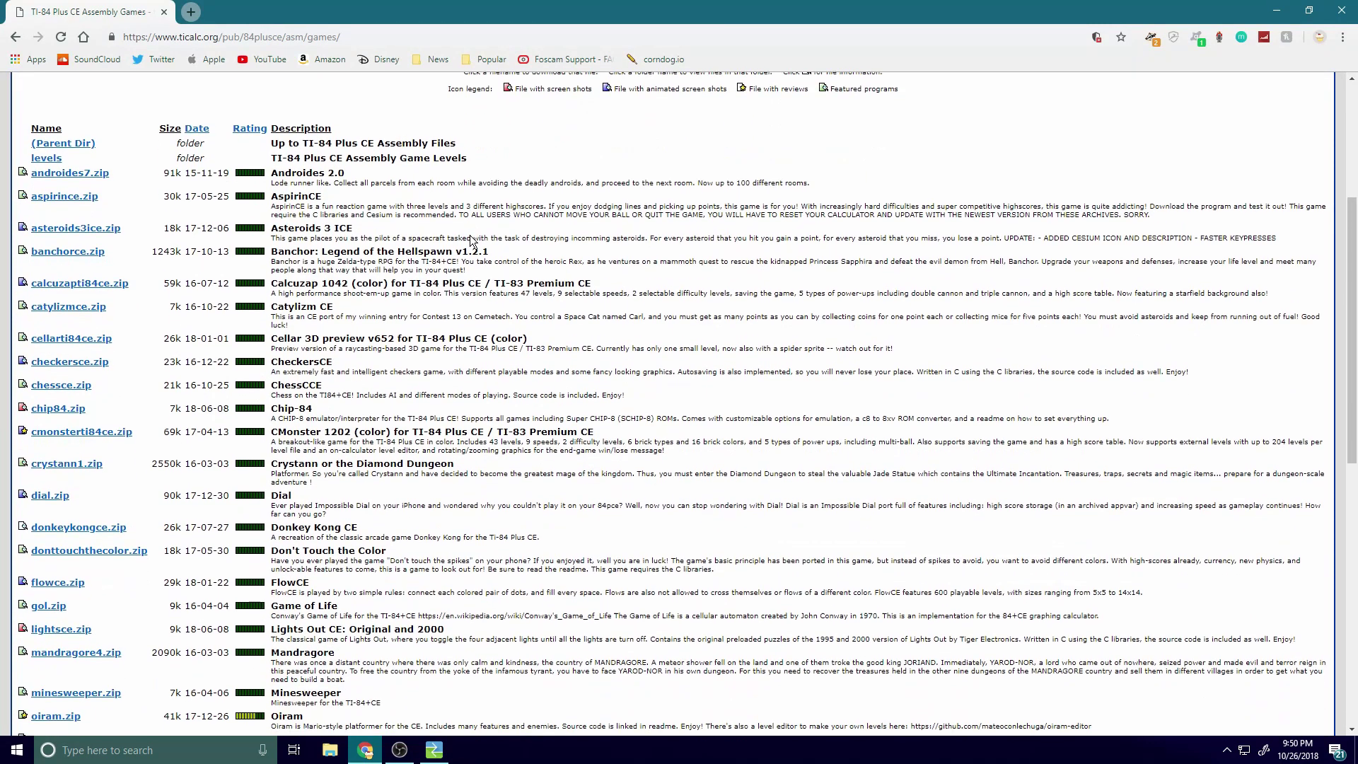
scroll(470, 235, down, 6)
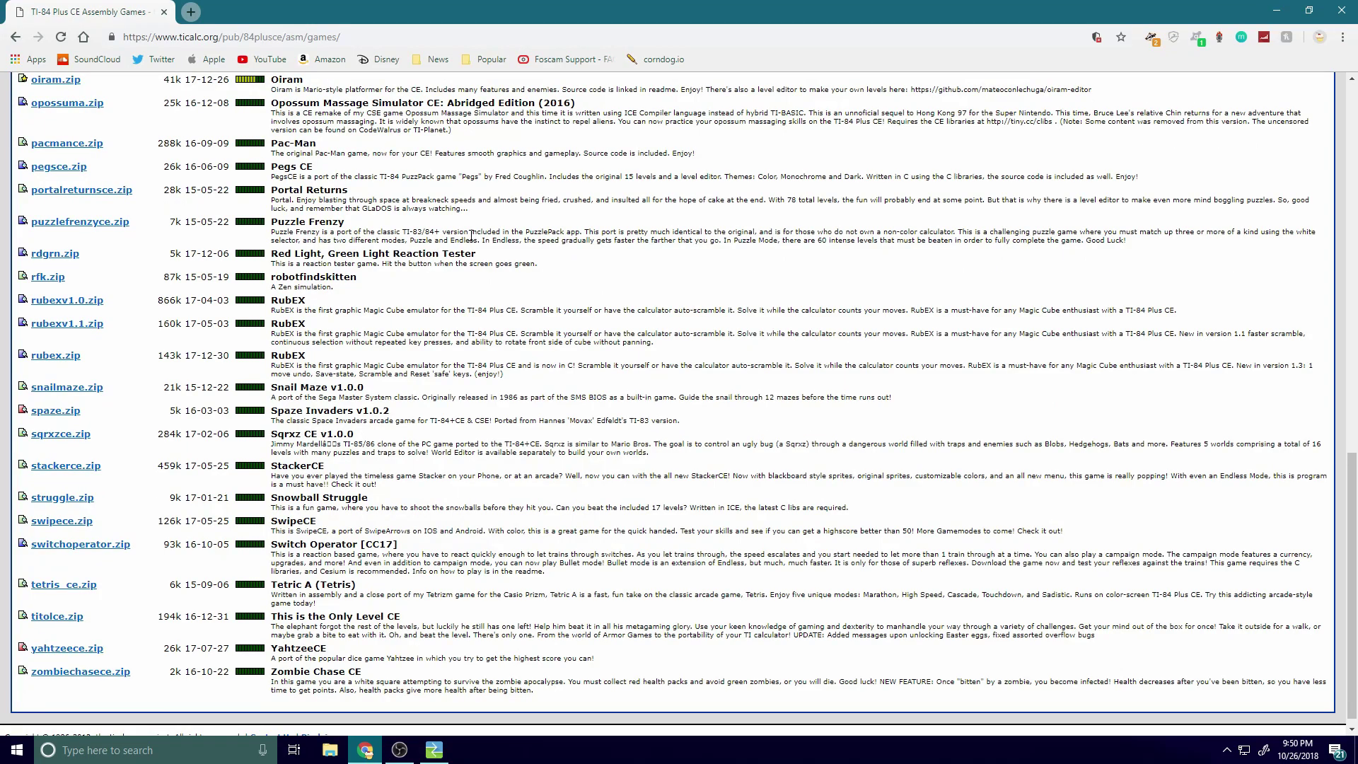
scroll(472, 232, up, 13)
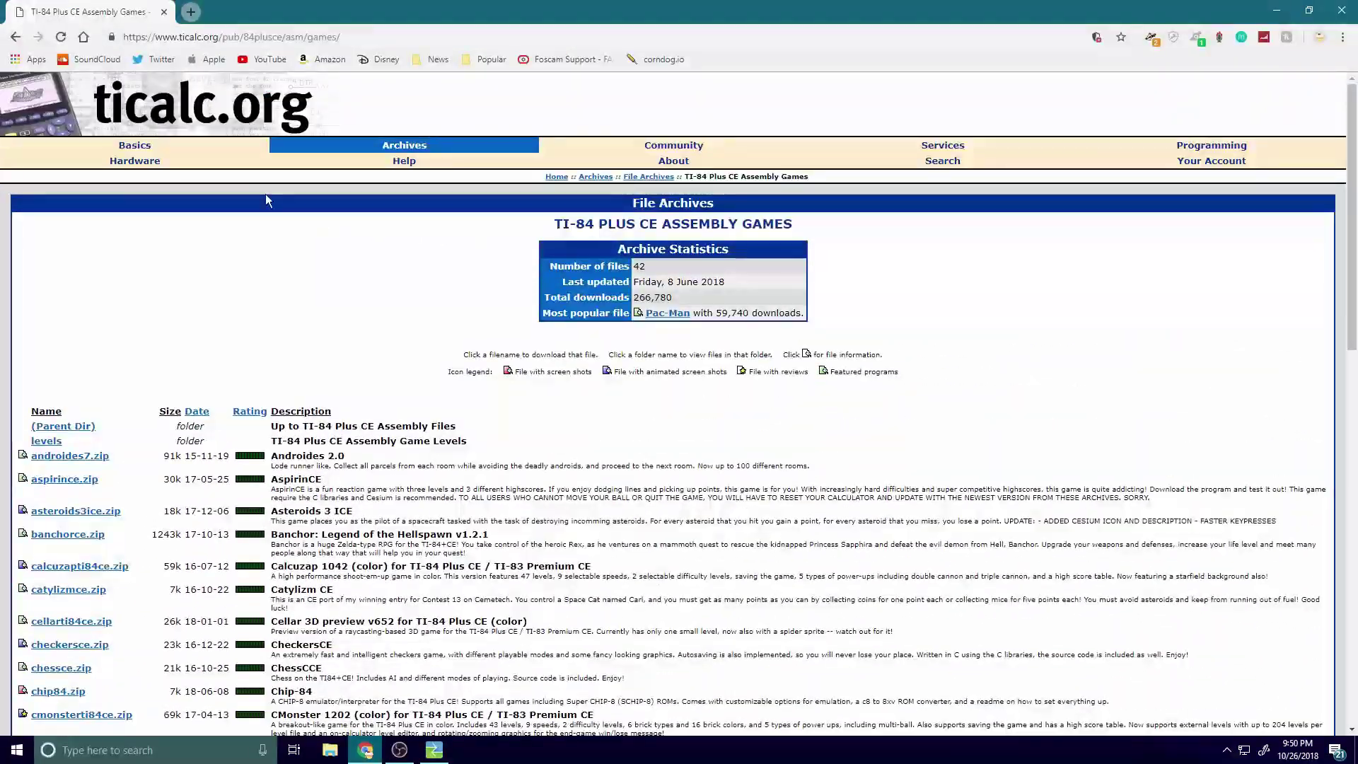
middle_click(202, 121)
click(240, 13)
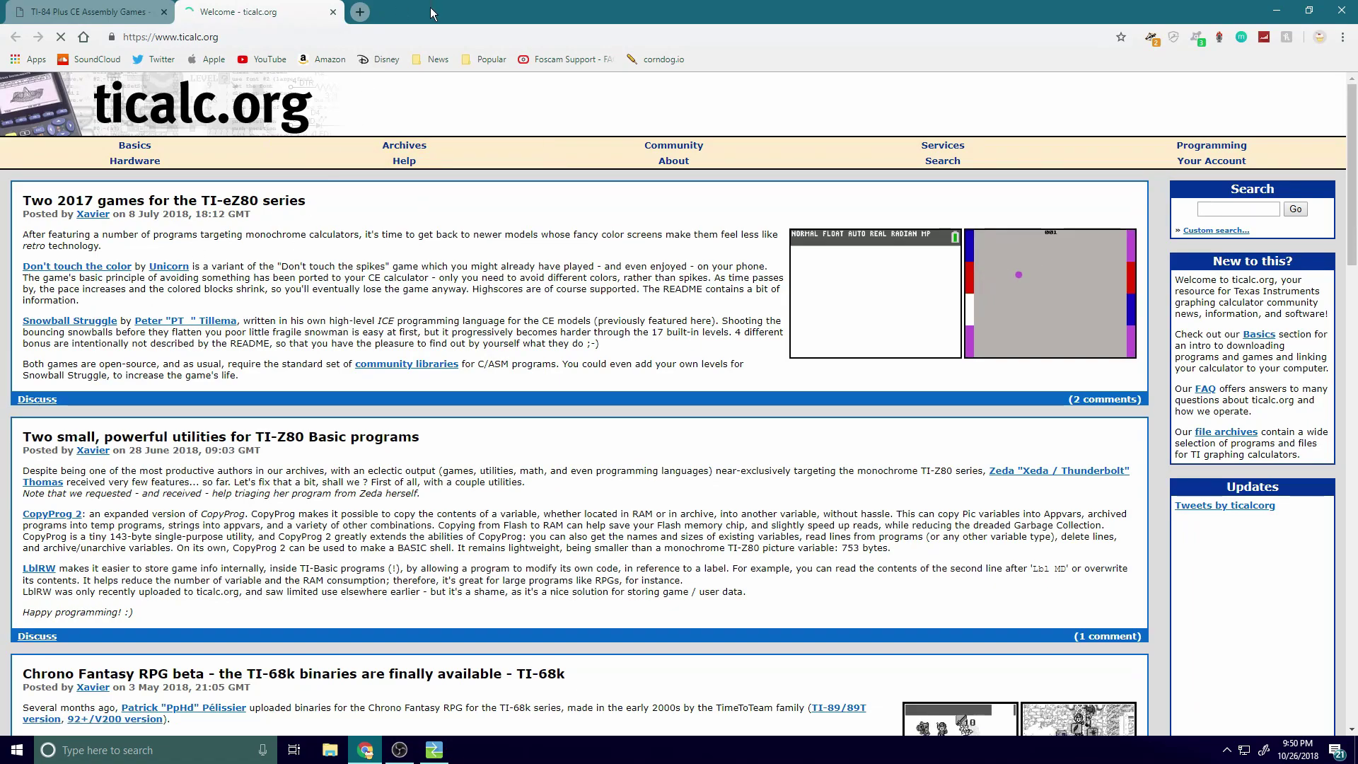
scroll(440, 86, down, 2)
scroll(439, 92, down, 2)
scroll(323, 507, down, 2)
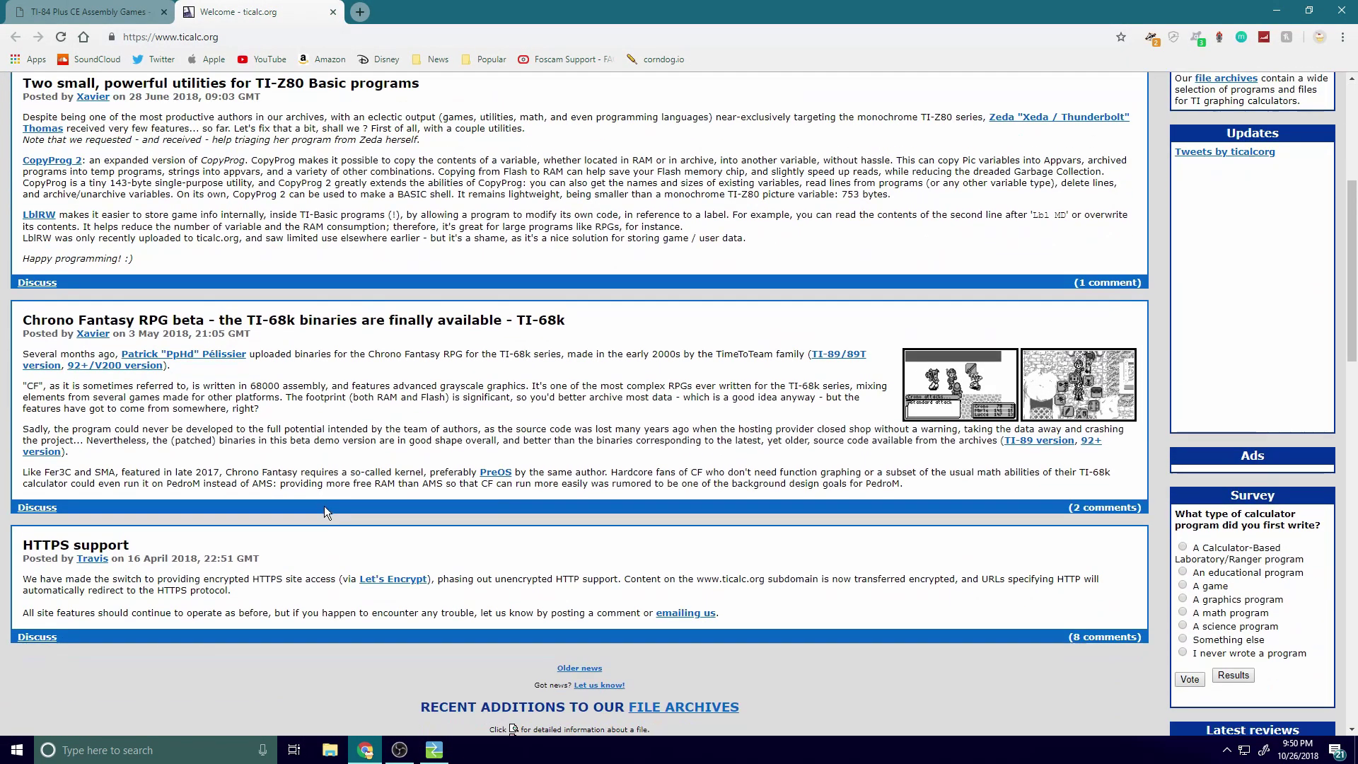
click(333, 12)
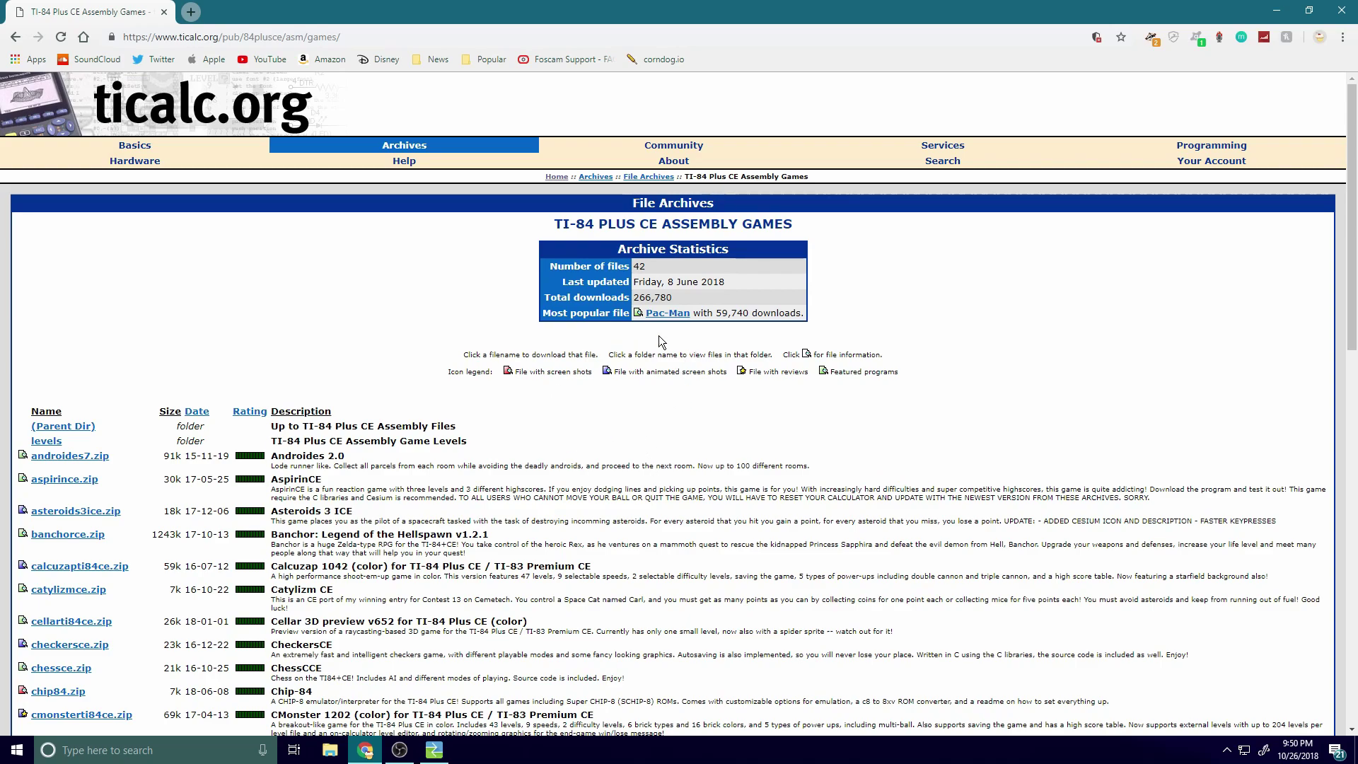
click(665, 312)
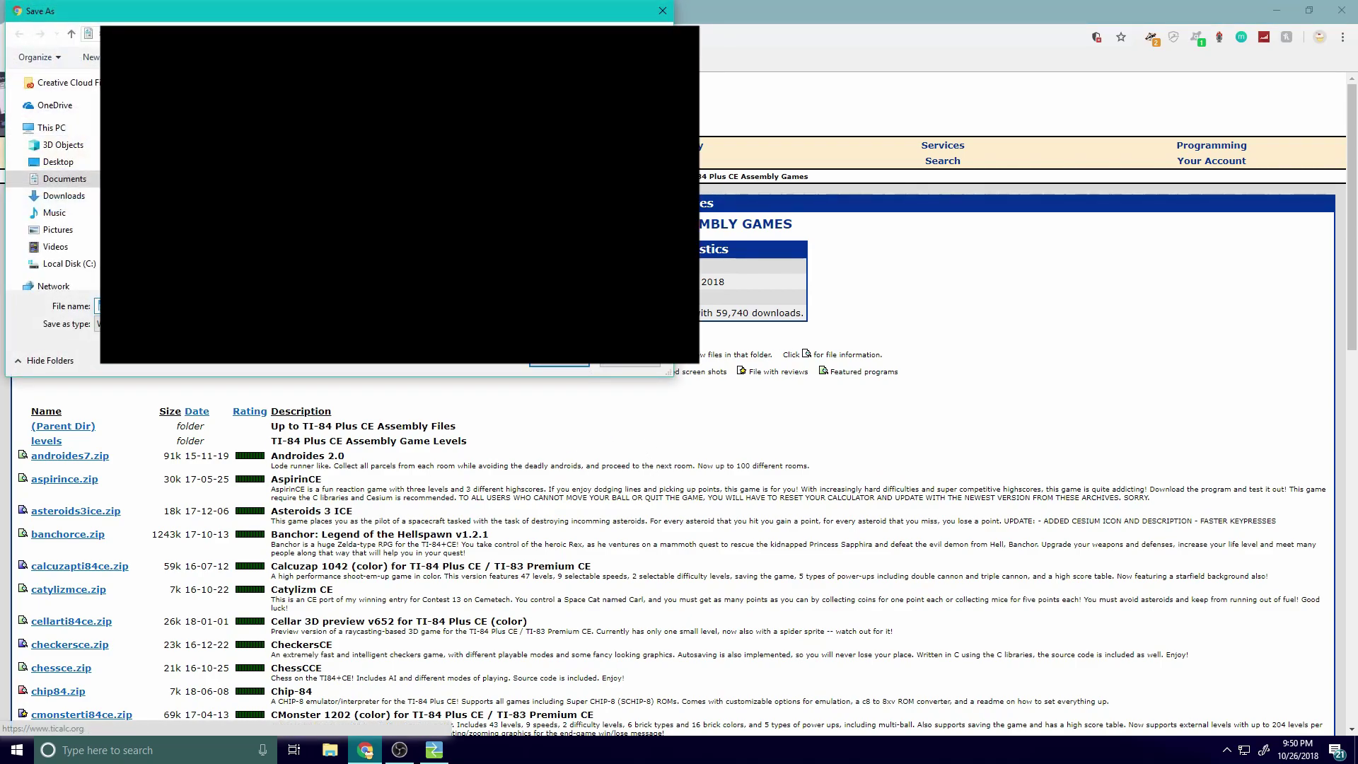
Cancel that download and save pacmance.zip from the games list instead.
click(643, 364)
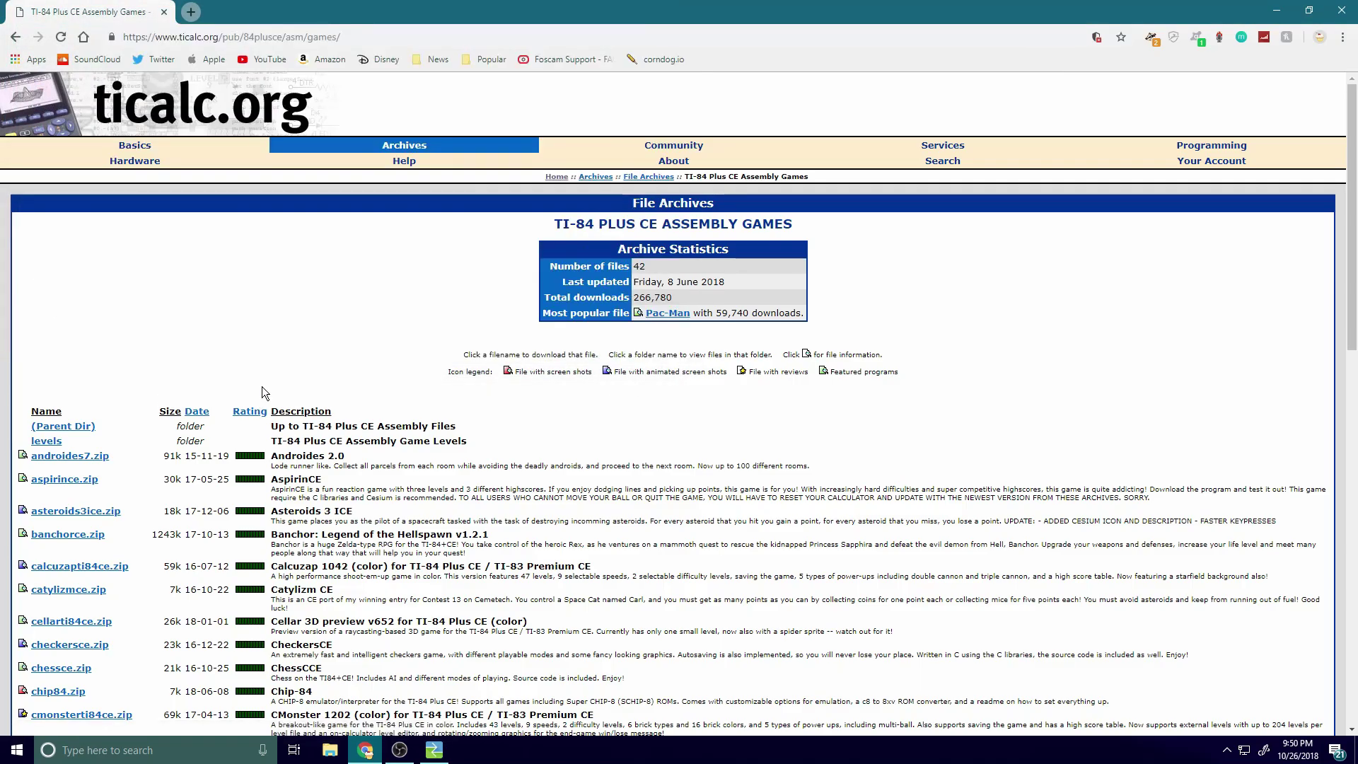
scroll(269, 375, down, 6)
scroll(280, 361, down, 7)
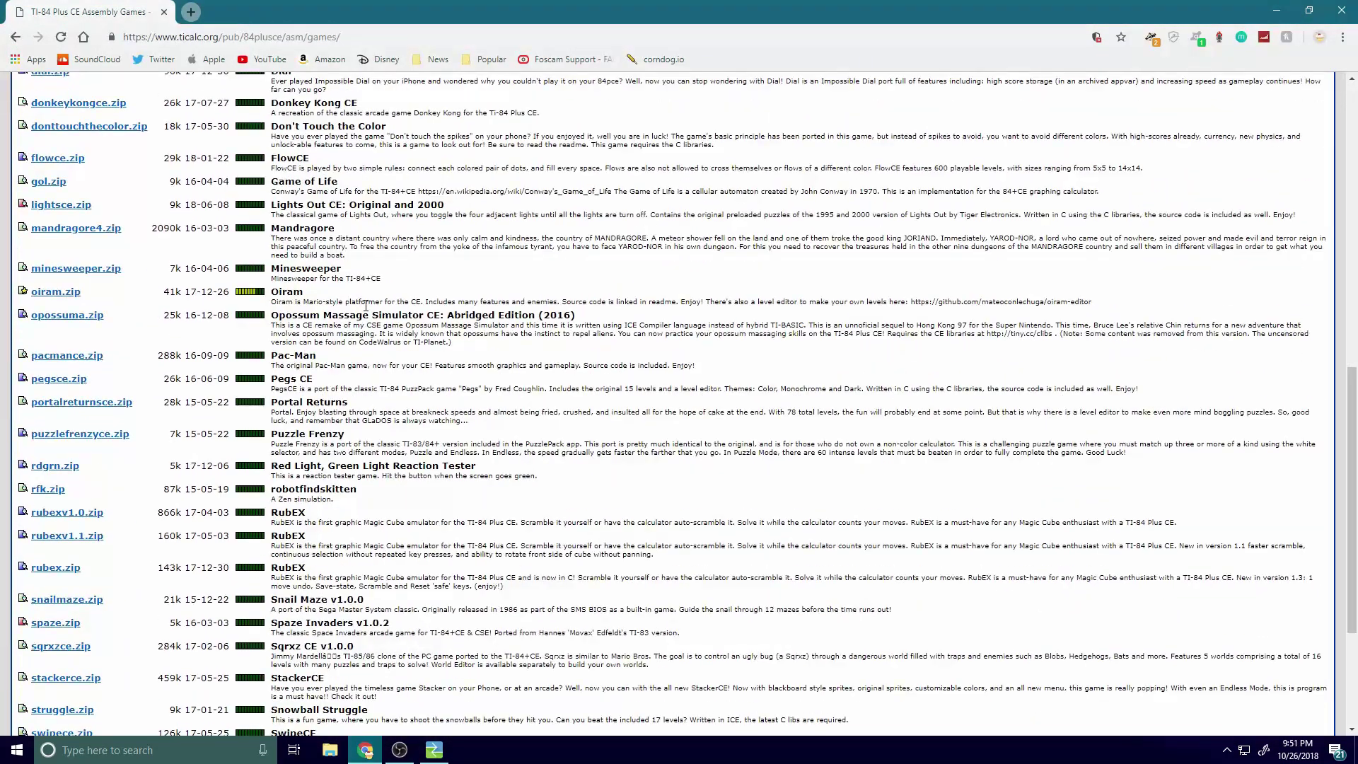
scroll(380, 603, up, 3)
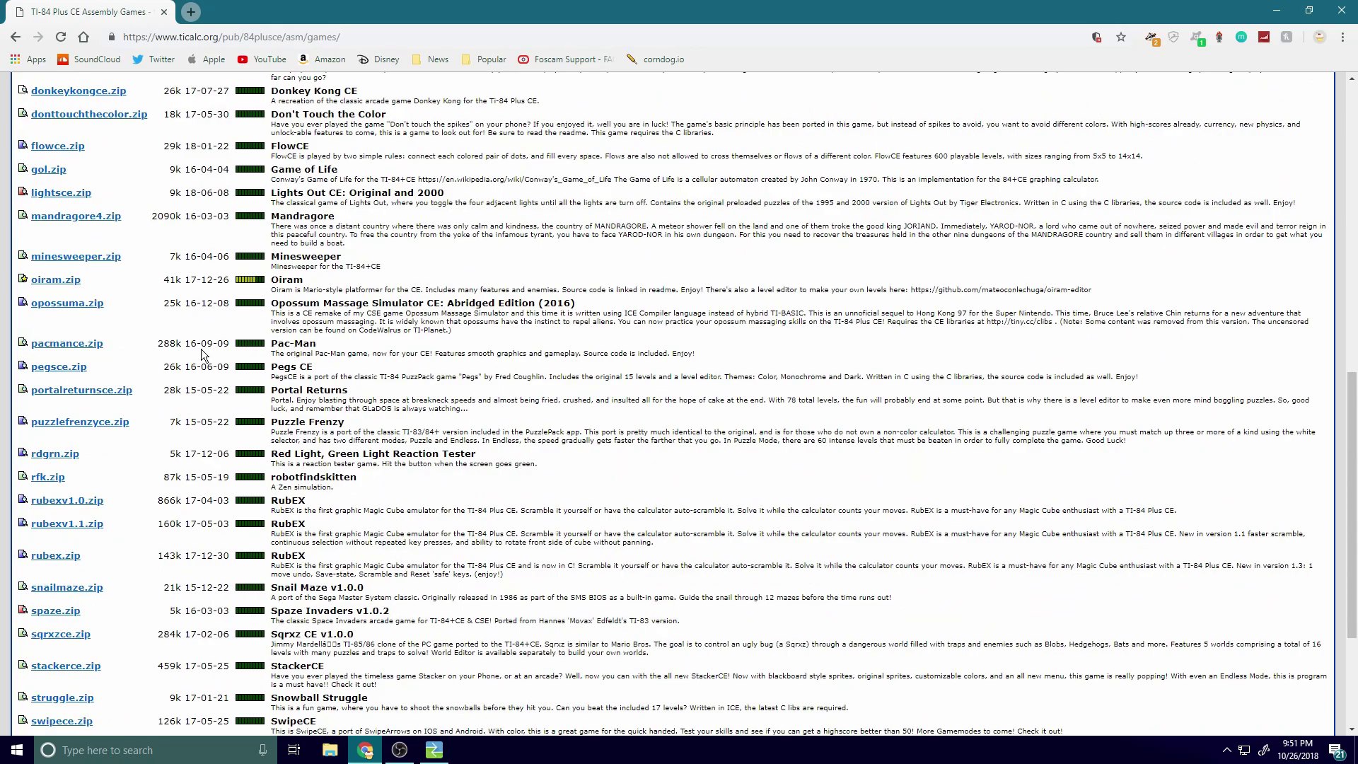
click(100, 344)
click(564, 361)
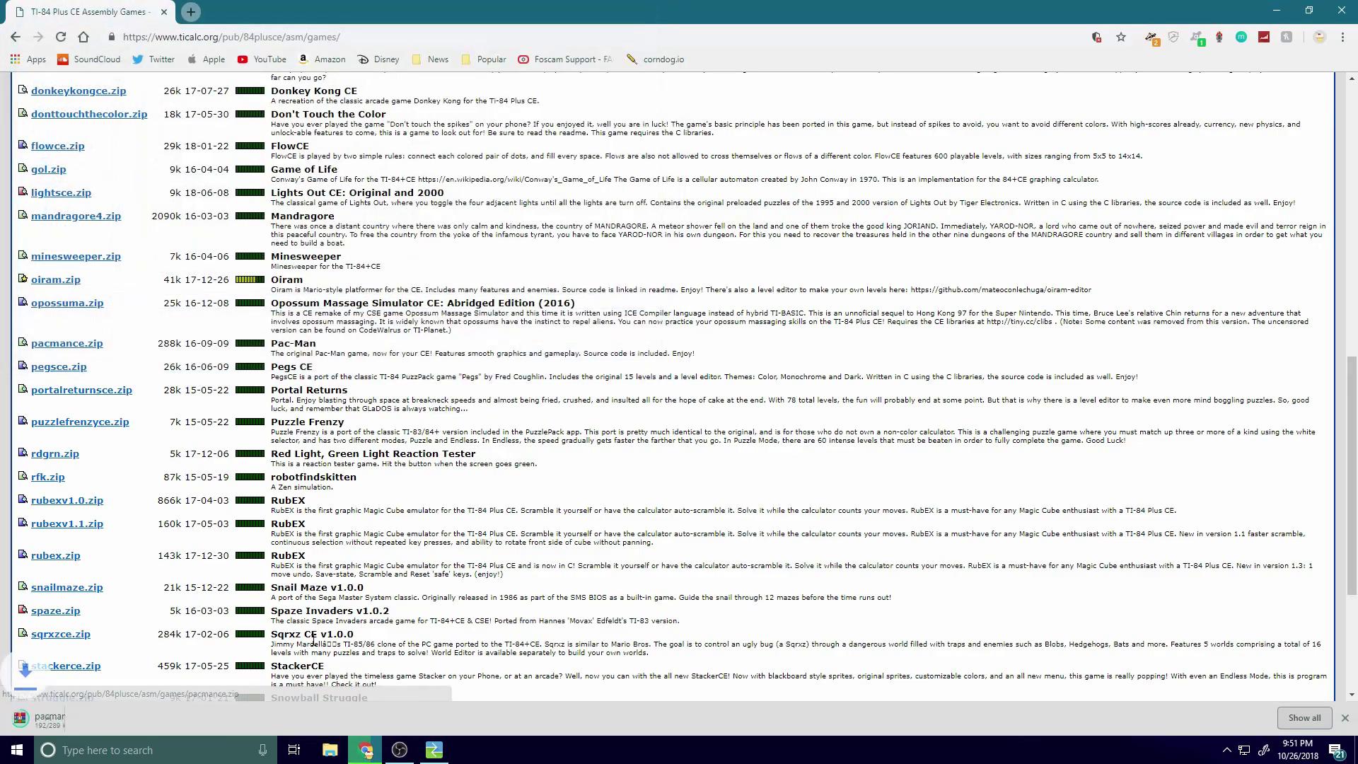
Show pacmance.zip in its Documents folder and minimize the browser.
right_click(86, 715)
click(158, 680)
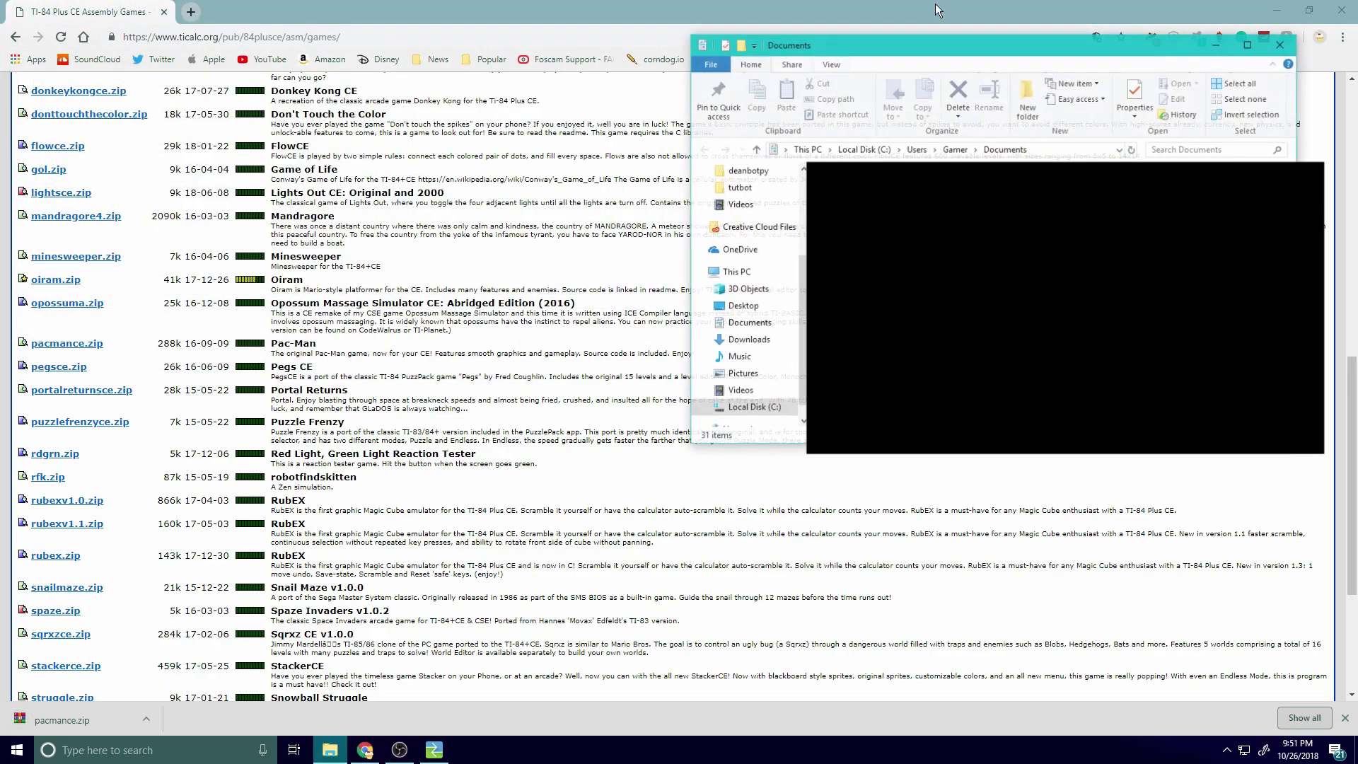
click(1277, 8)
Move pacmance.zip to the desktop, extract it there, and open the PacManCE folder.
drag(821, 173, 37, 467)
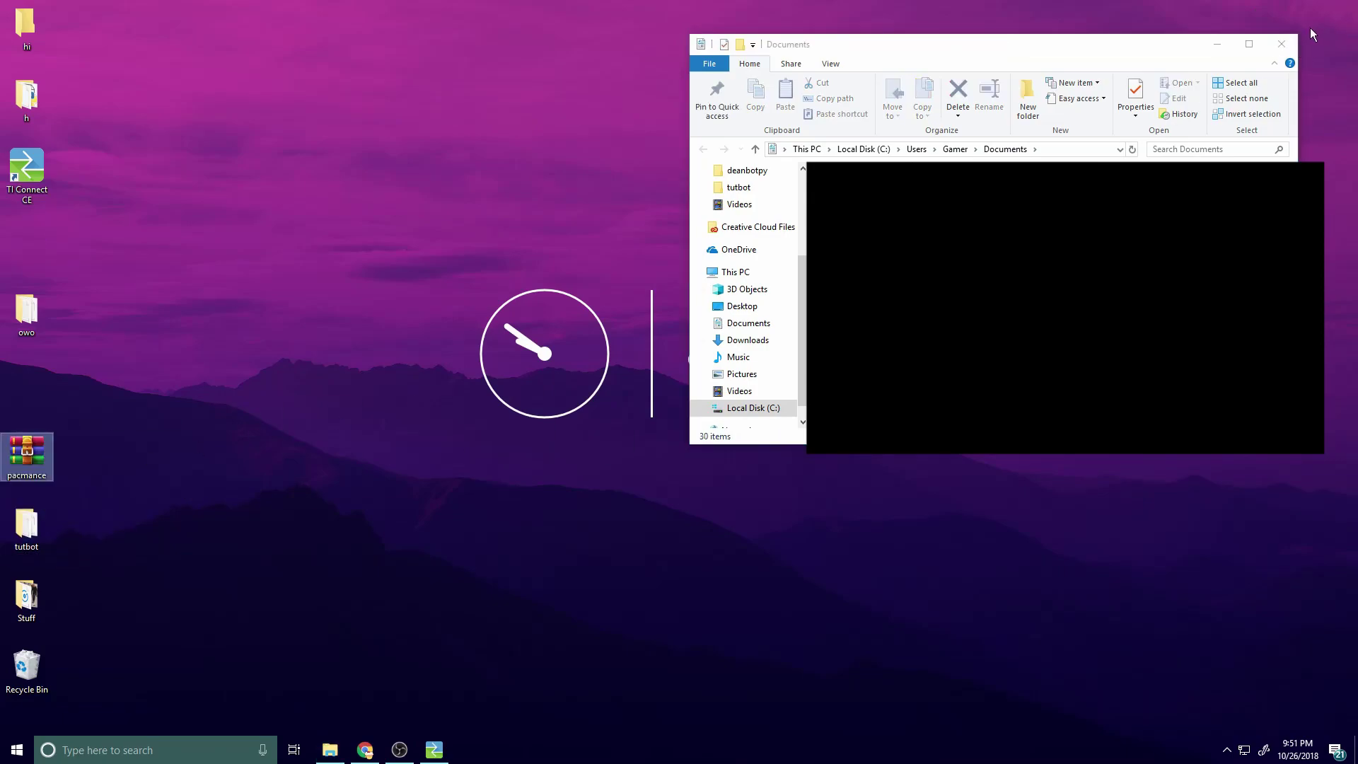
click(1280, 44)
right_click(51, 454)
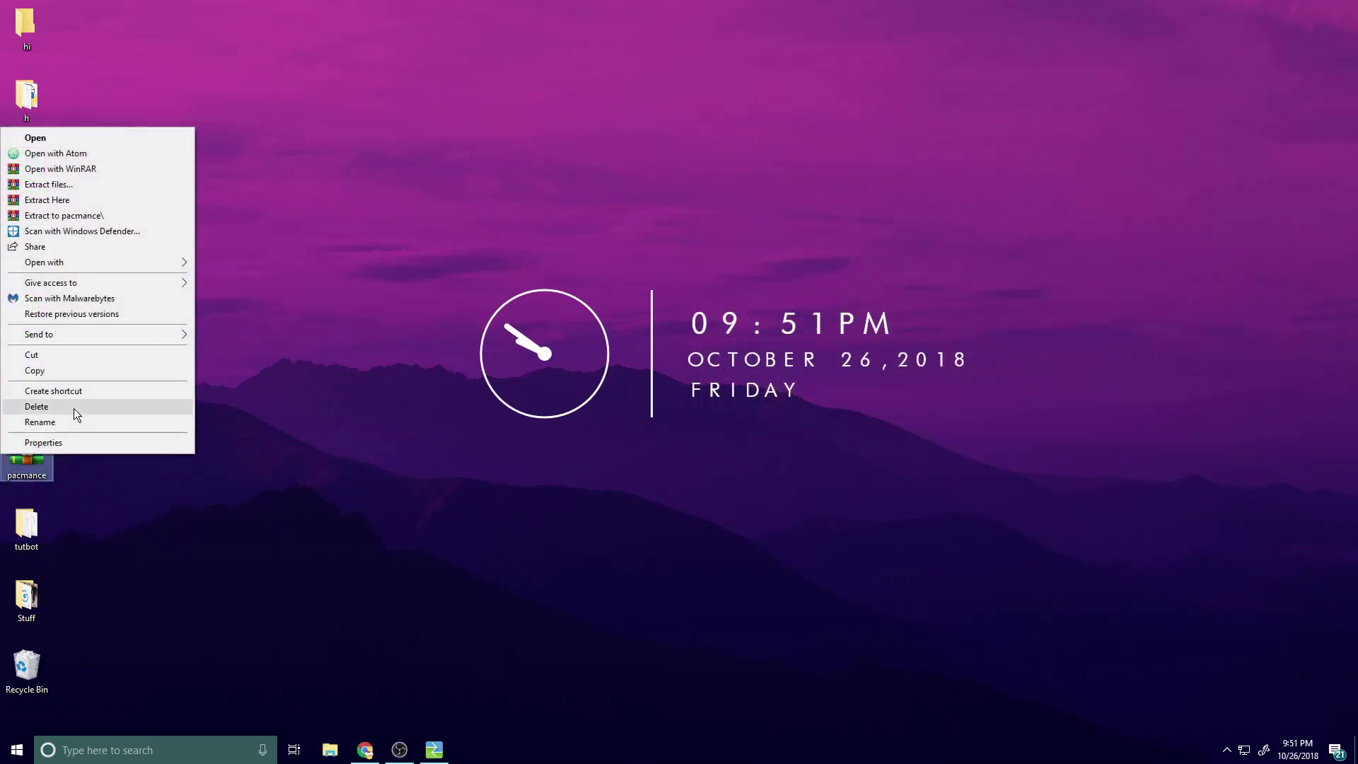
click(98, 200)
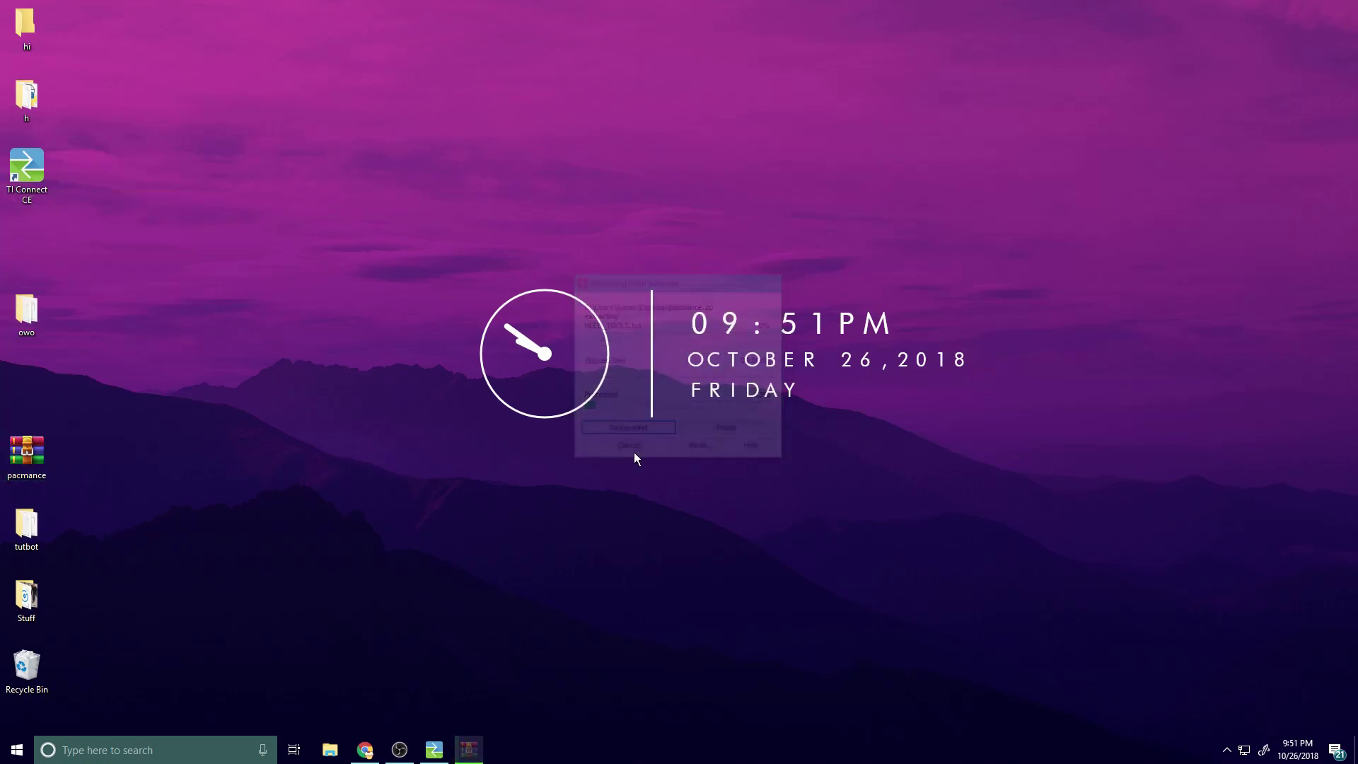
drag(26, 237, 129, 461)
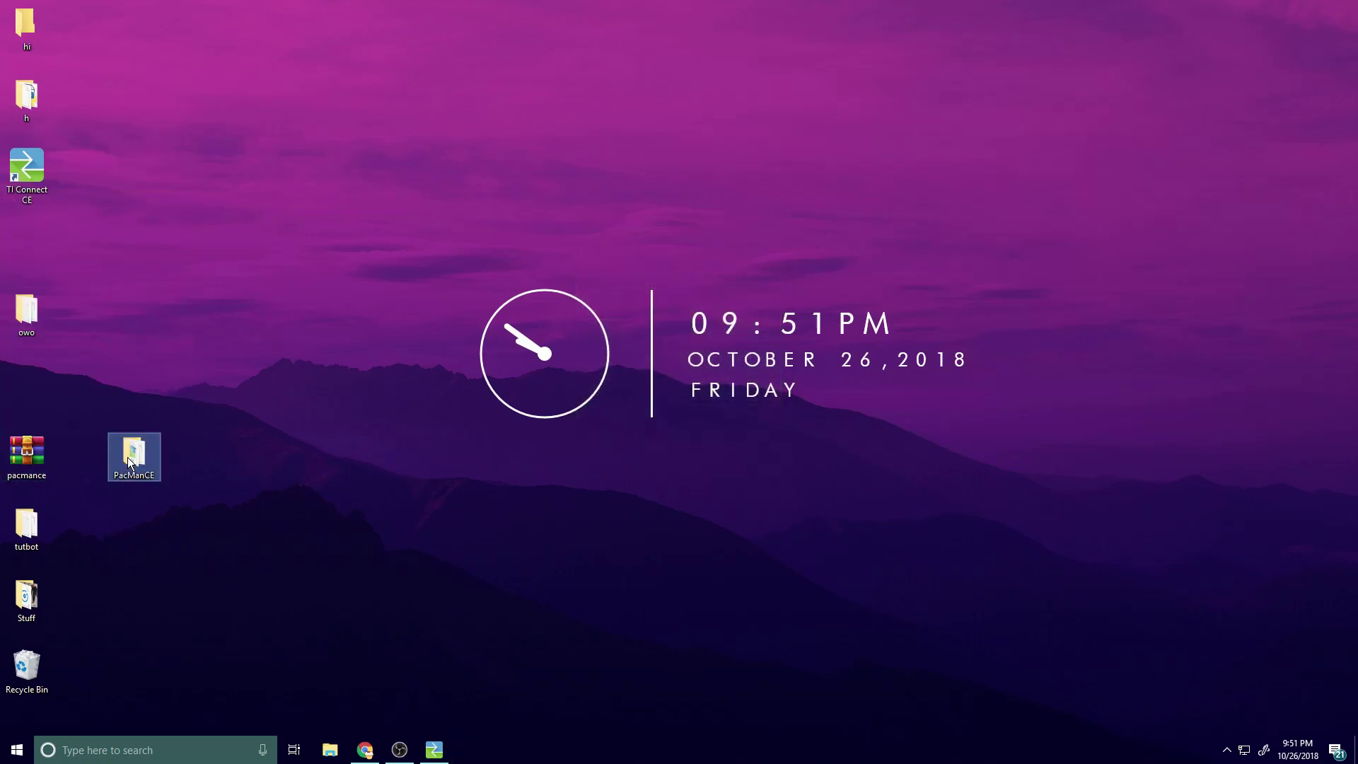
double_click(128, 457)
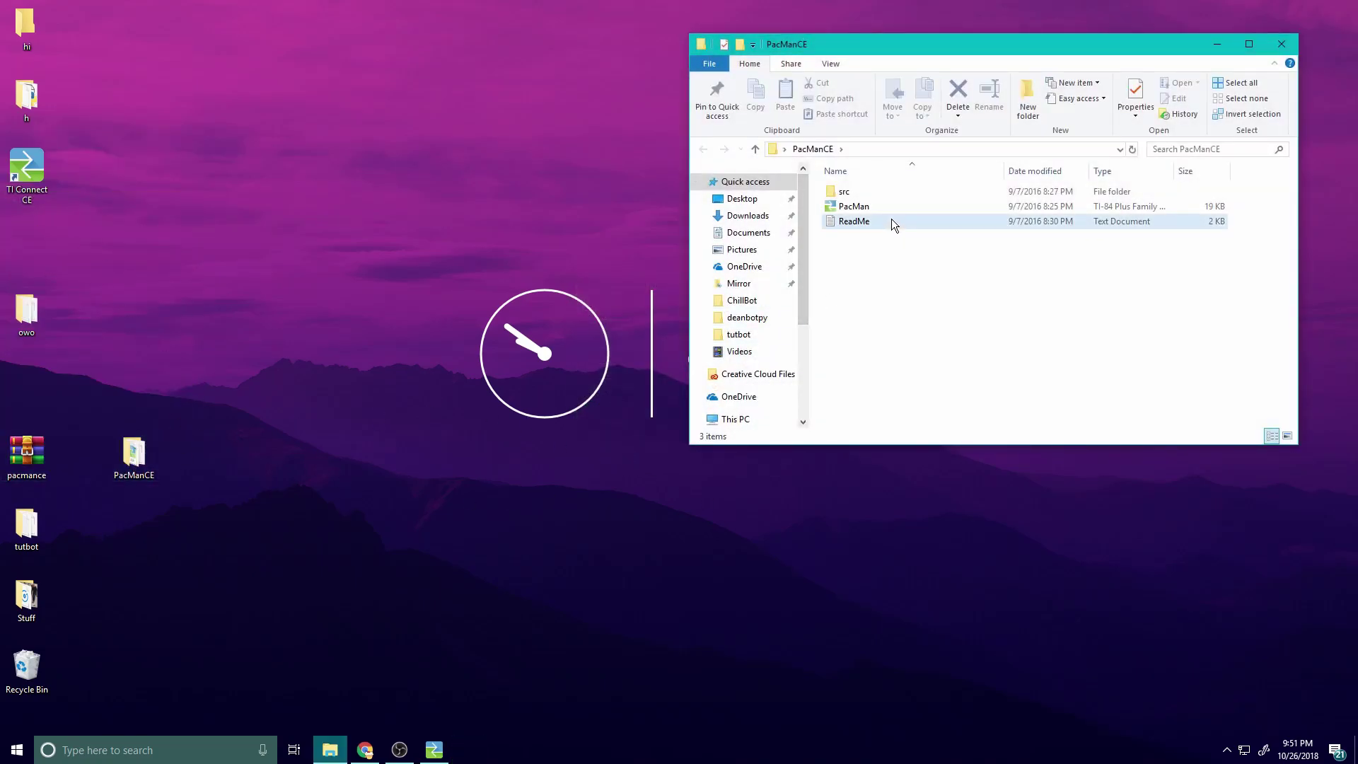
Read the ReadMe install instructions in Notepad, then select the PacMan program file.
double_click(891, 220)
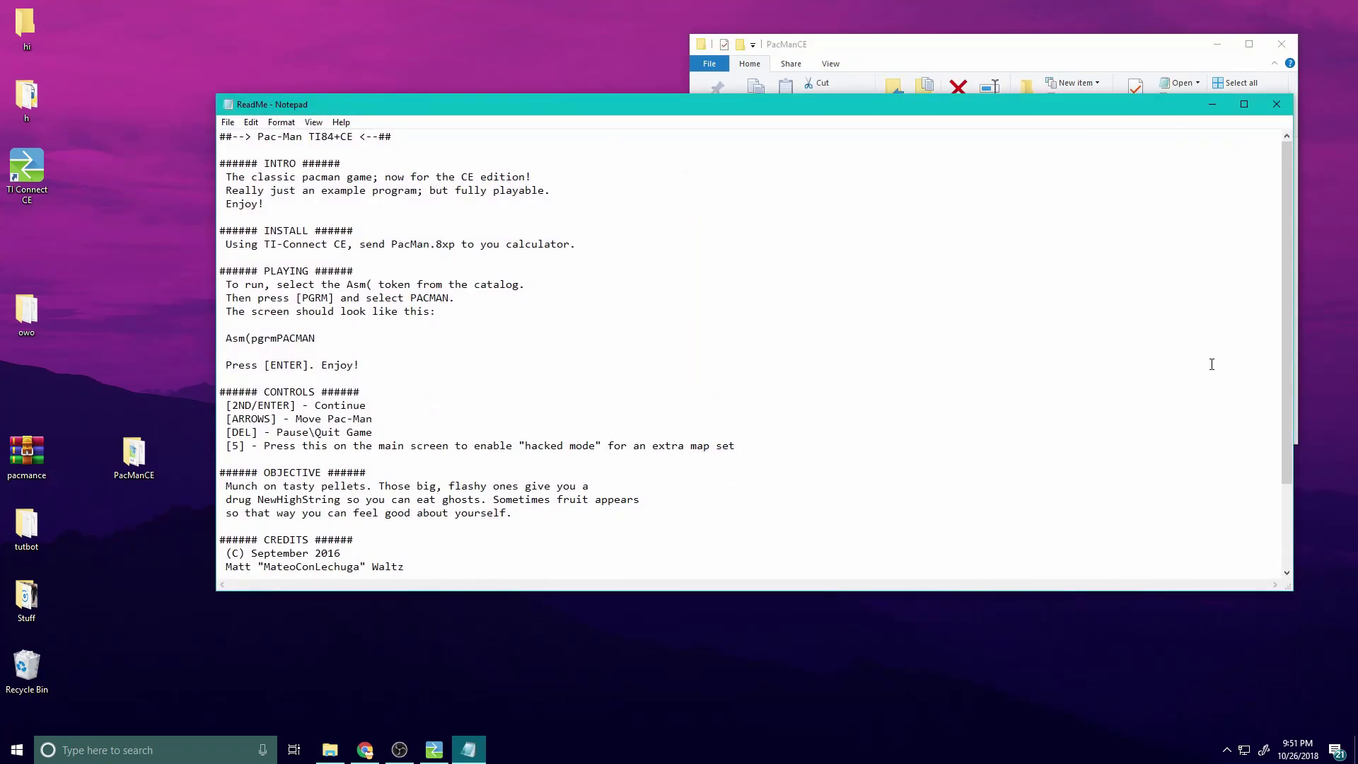
click(1277, 104)
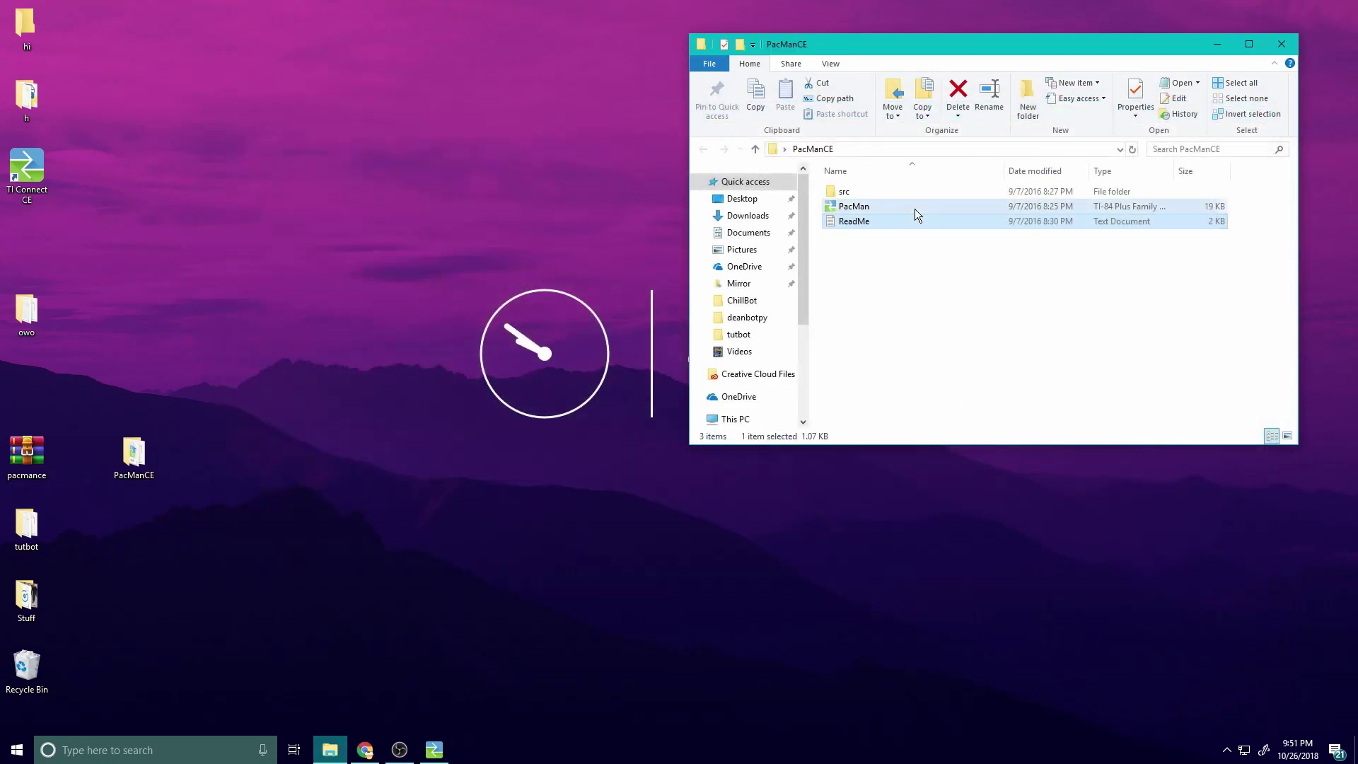
click(919, 208)
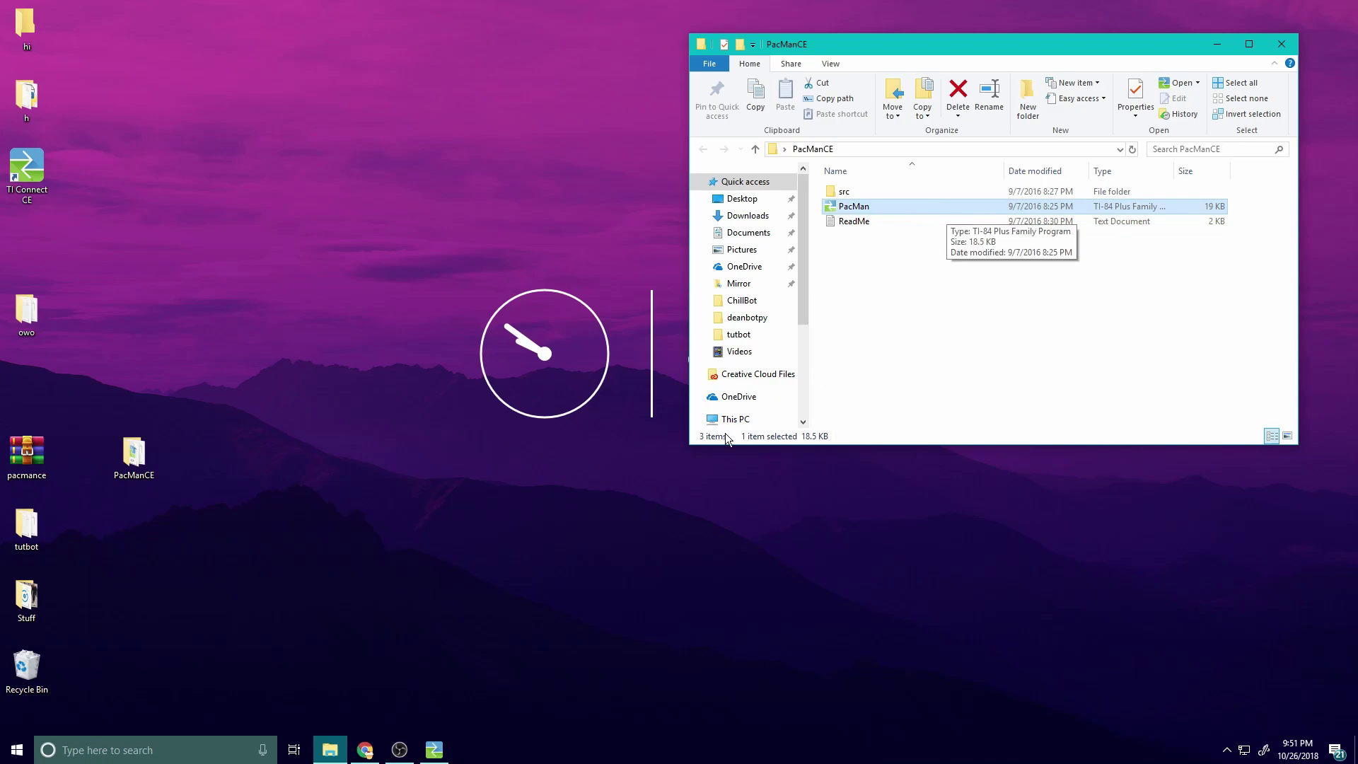
Show the TI-84 Plus CE's files in TI Connect CE's Calculator Explorer.
click(433, 756)
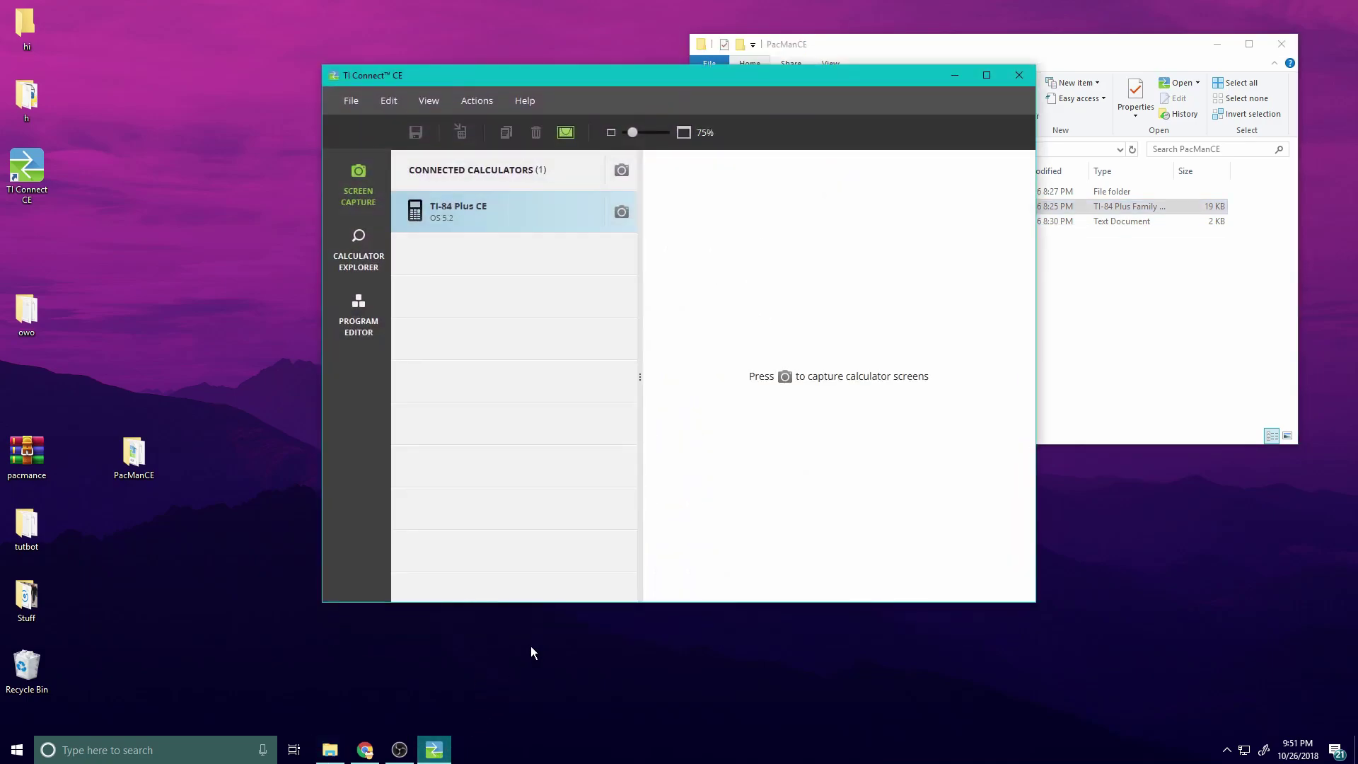
click(374, 252)
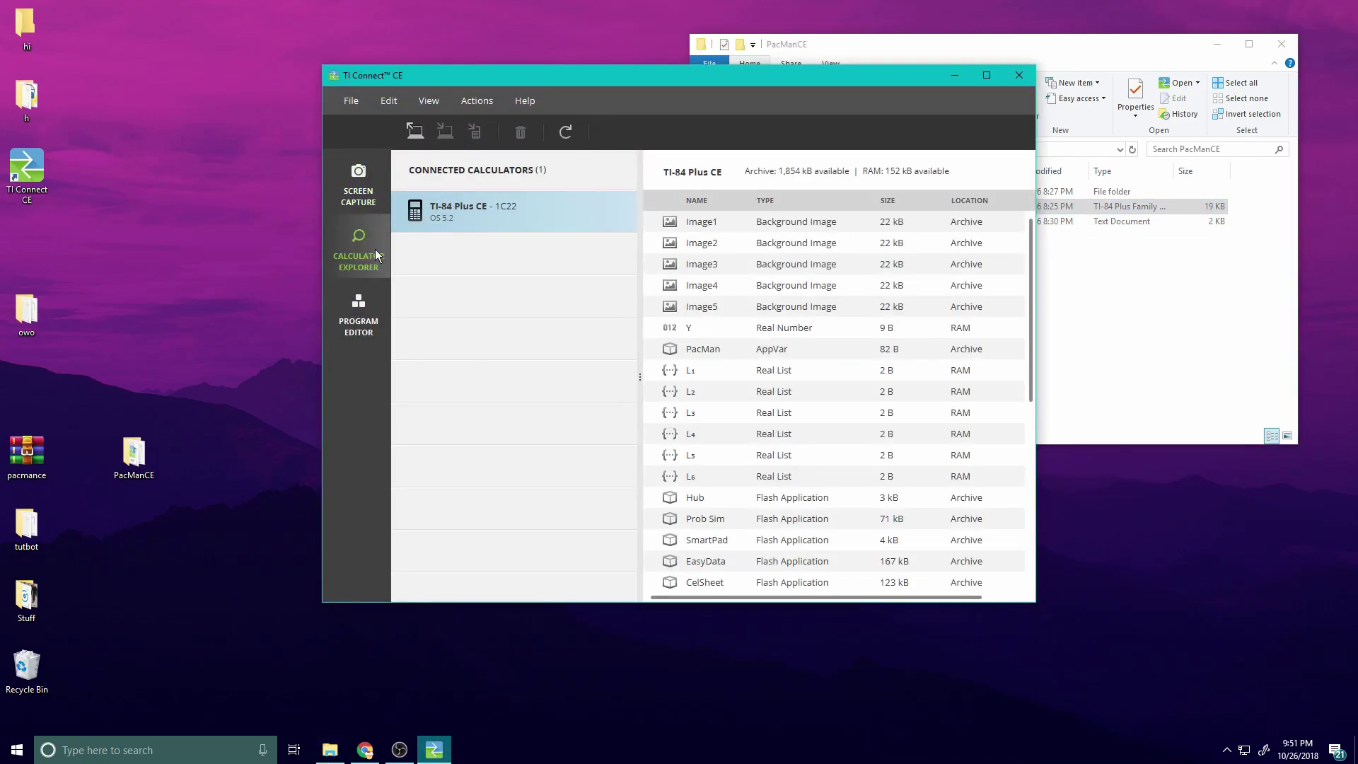
scroll(907, 429, down, 5)
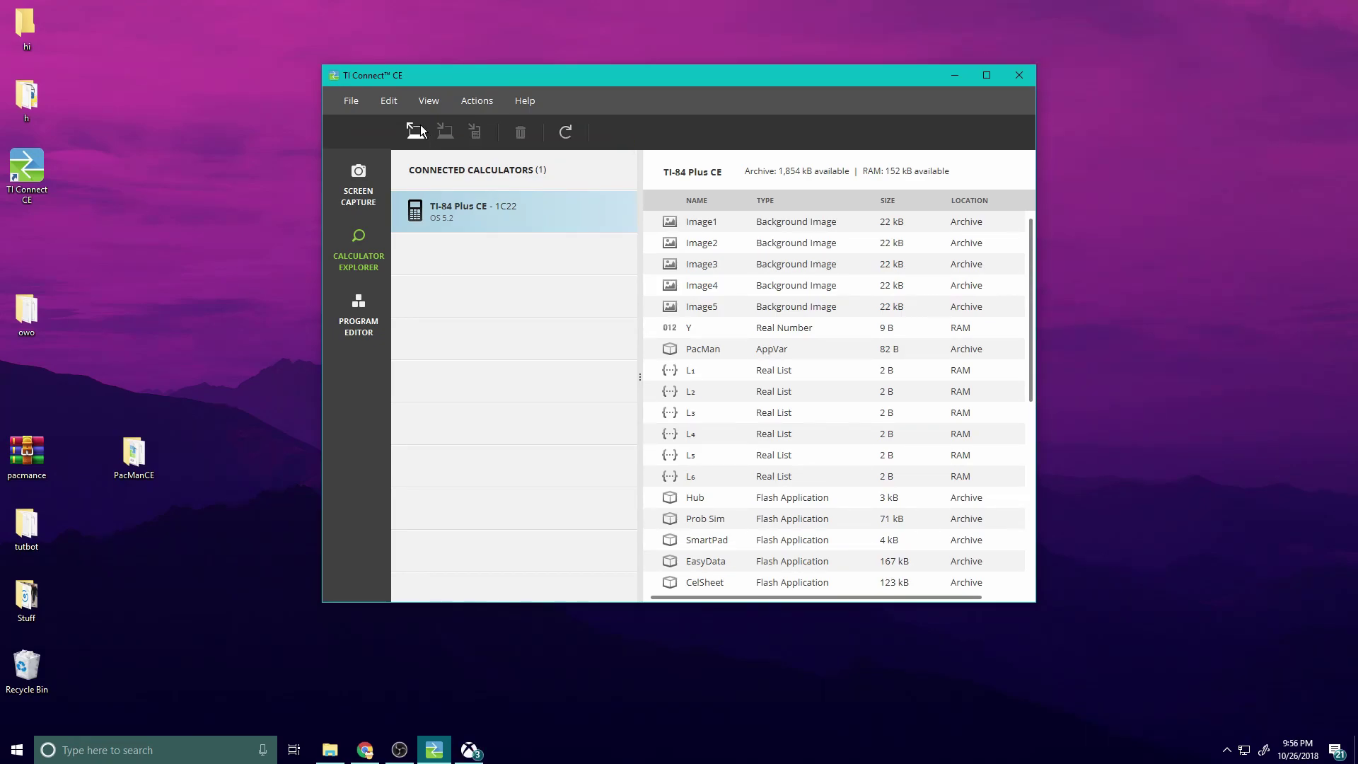
Choose PacMan from the PacManCE folder as the file to send.
click(417, 131)
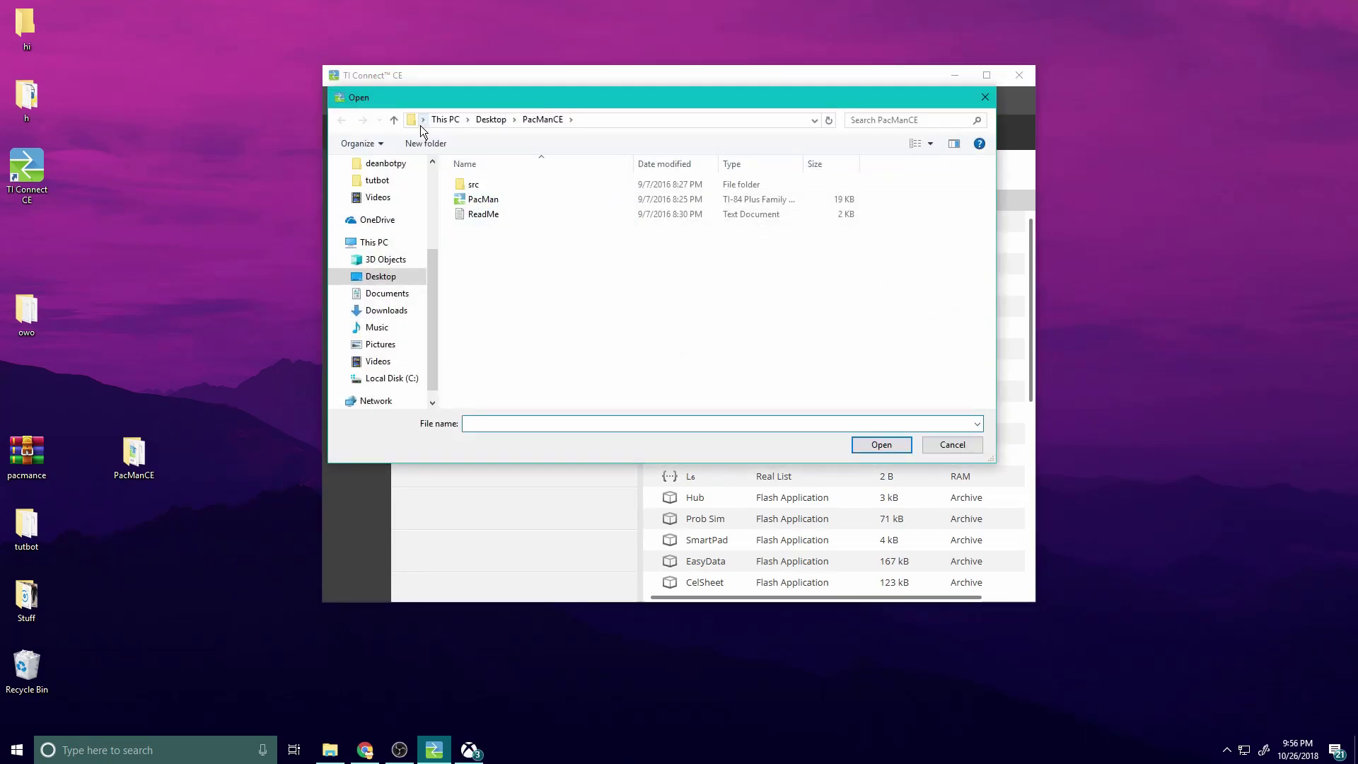
click(494, 198)
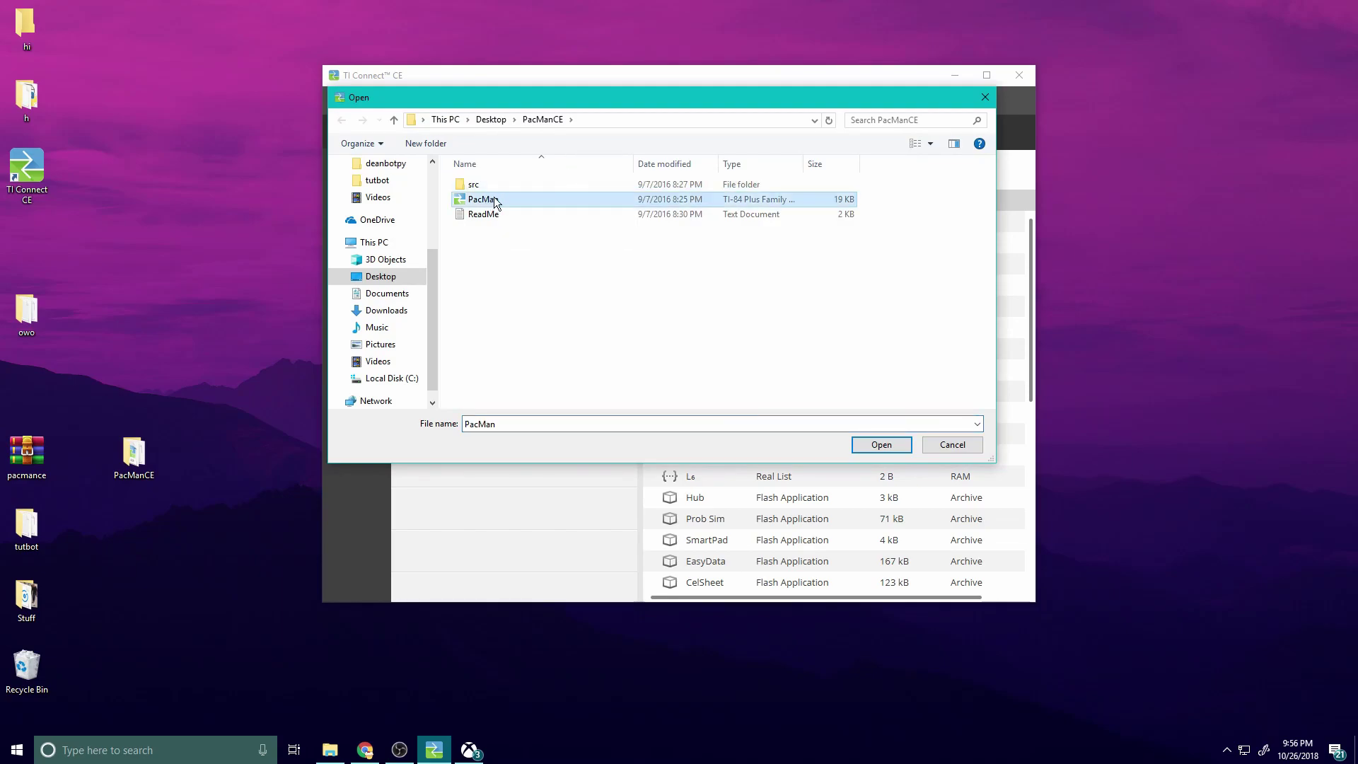
click(896, 450)
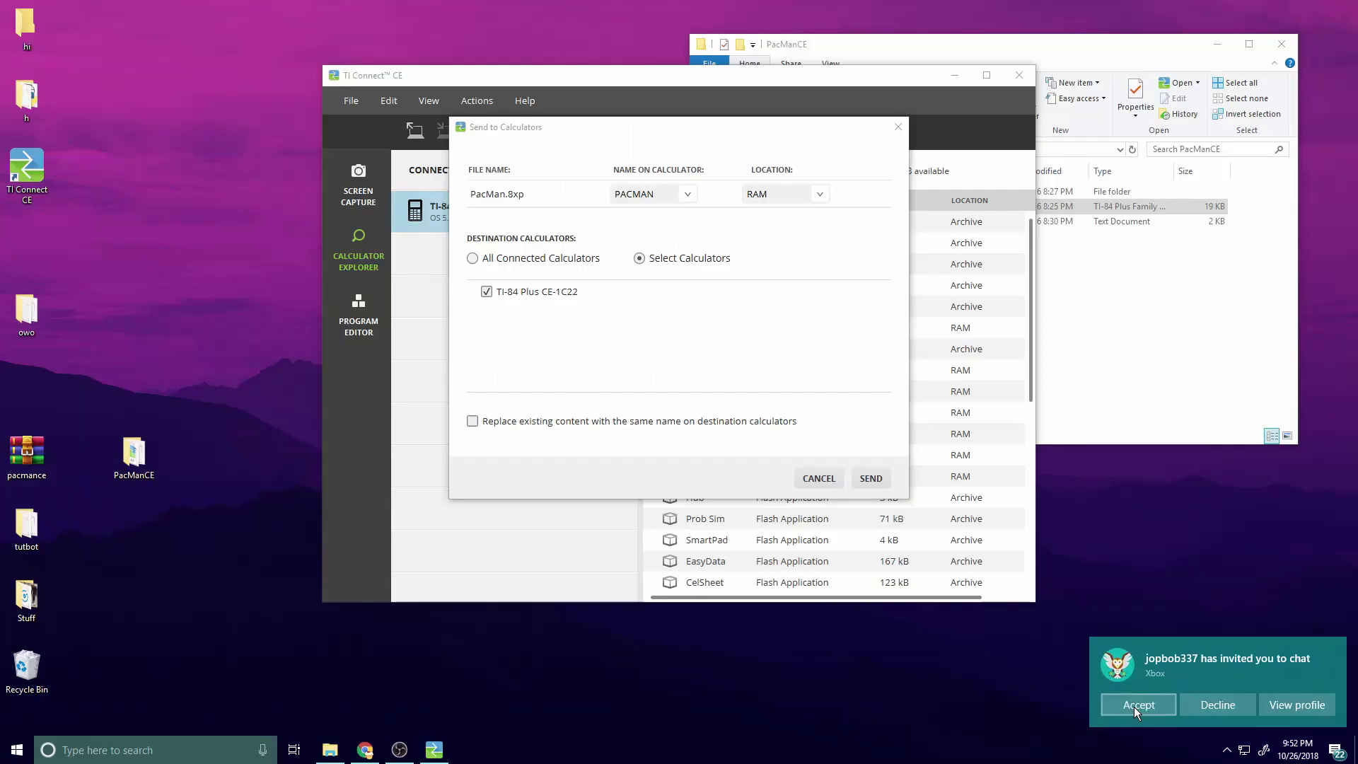
Send PacMan to the TI-84 Plus CE-1C22 as PACMAN stored in RAM.
click(622, 592)
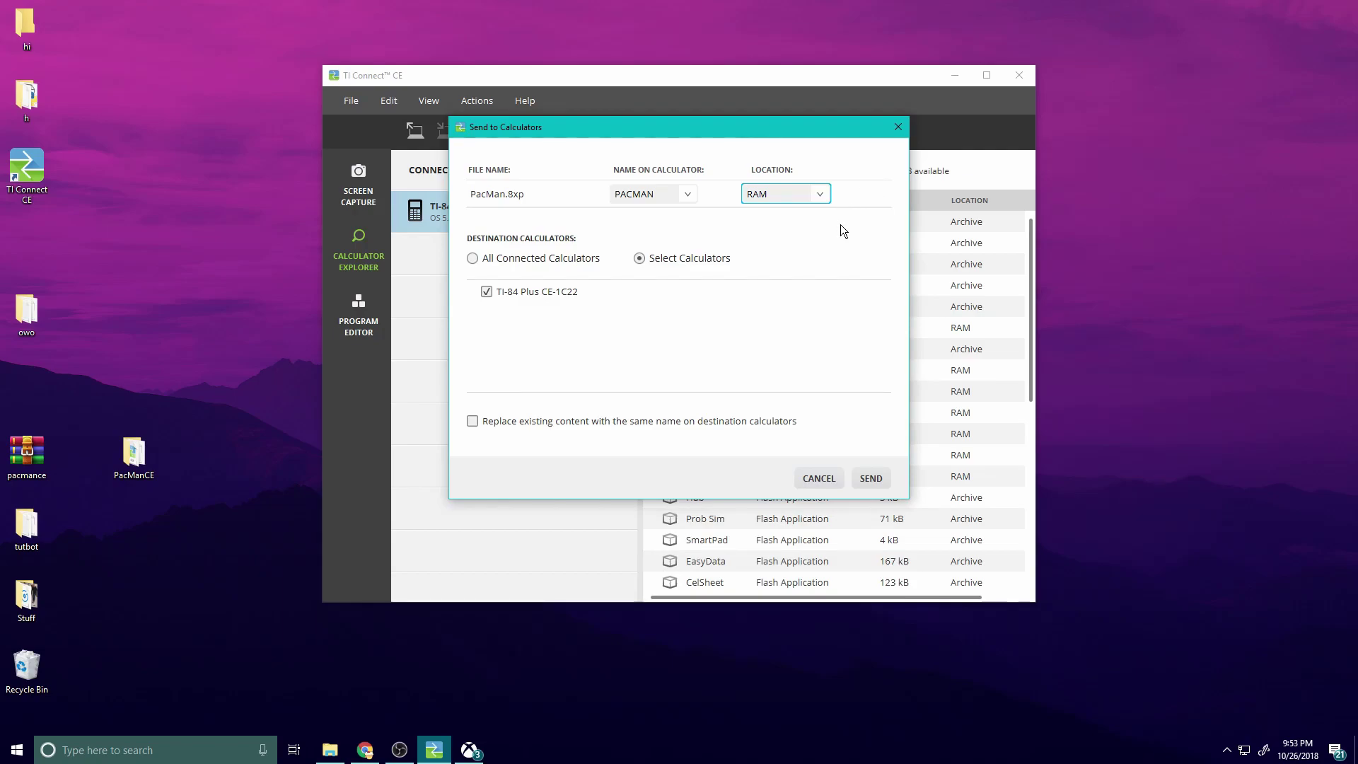
click(819, 194)
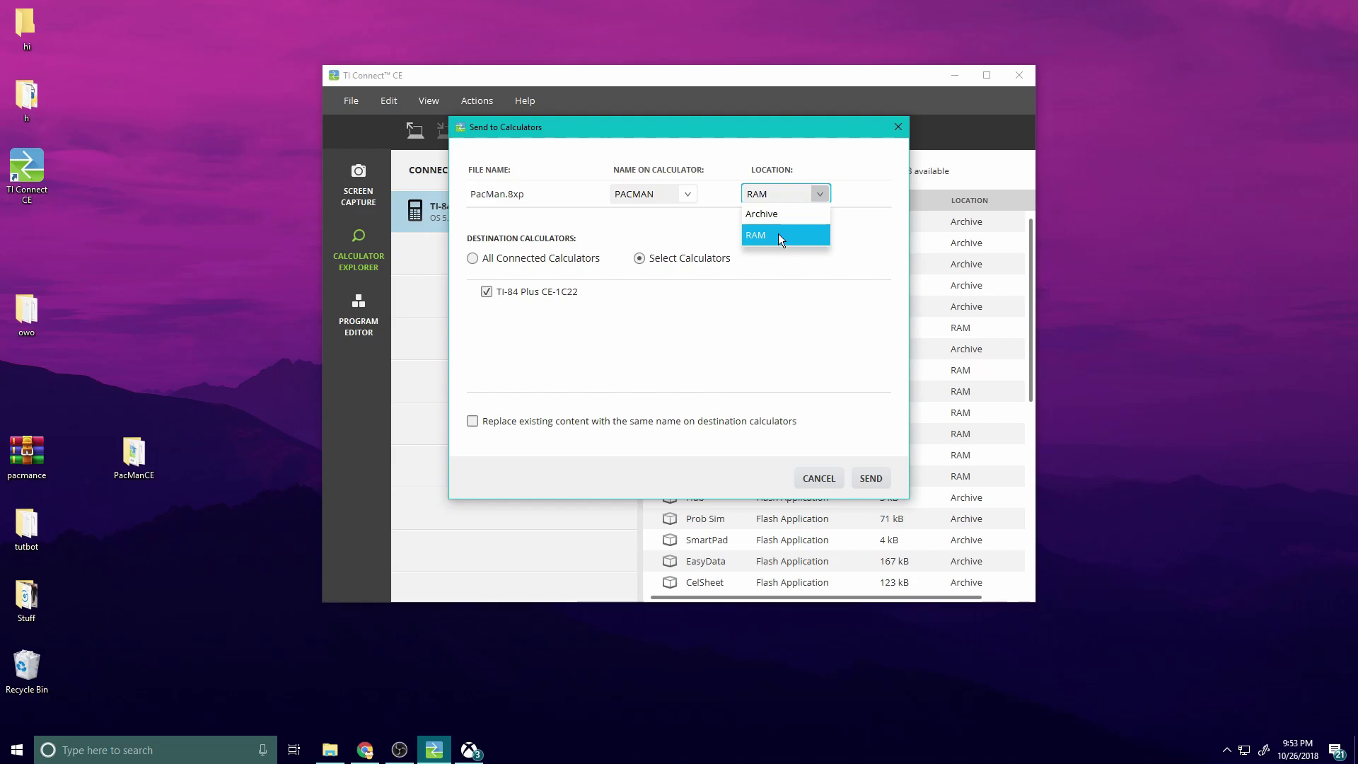
click(467, 747)
click(778, 238)
click(819, 193)
click(786, 317)
click(872, 478)
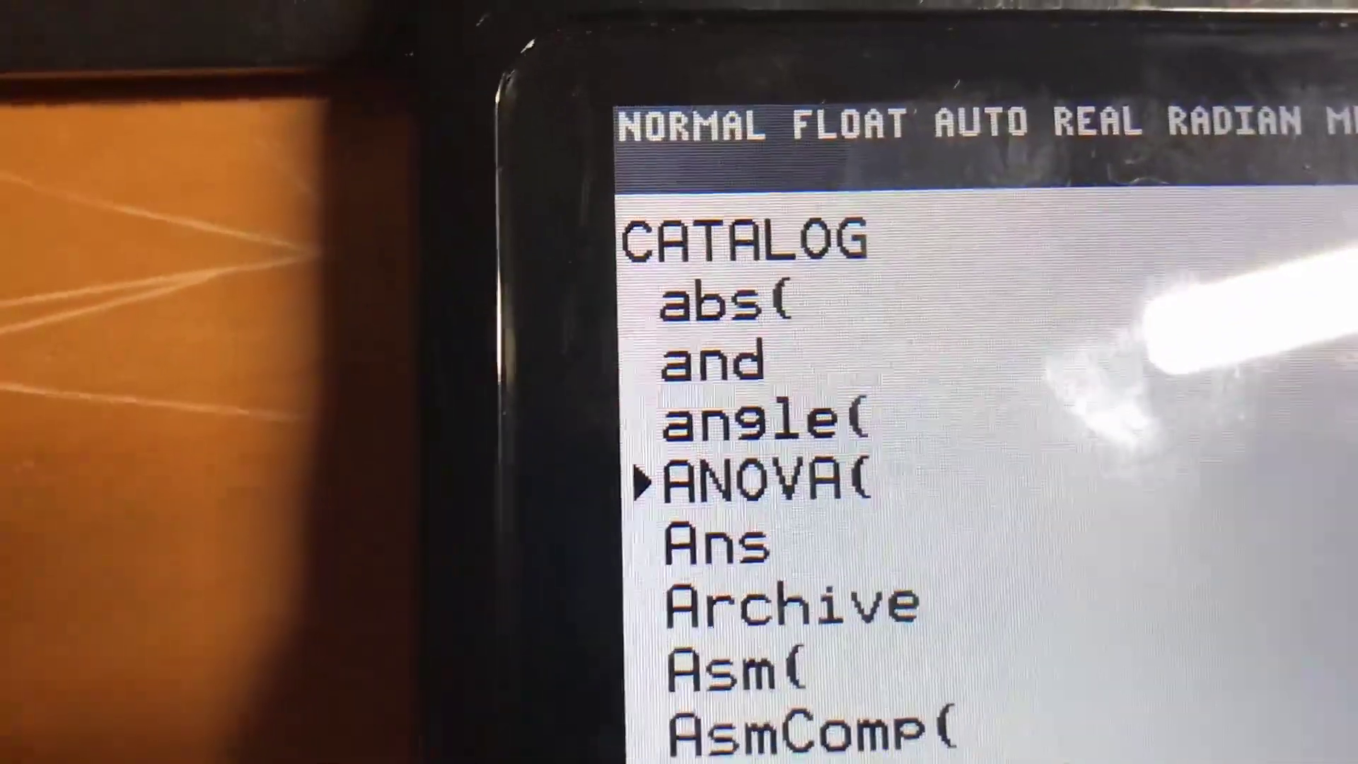
Run PACMAN on the calculator using Asm( from the catalog.
key(Down)
key(Down)
key(Down)
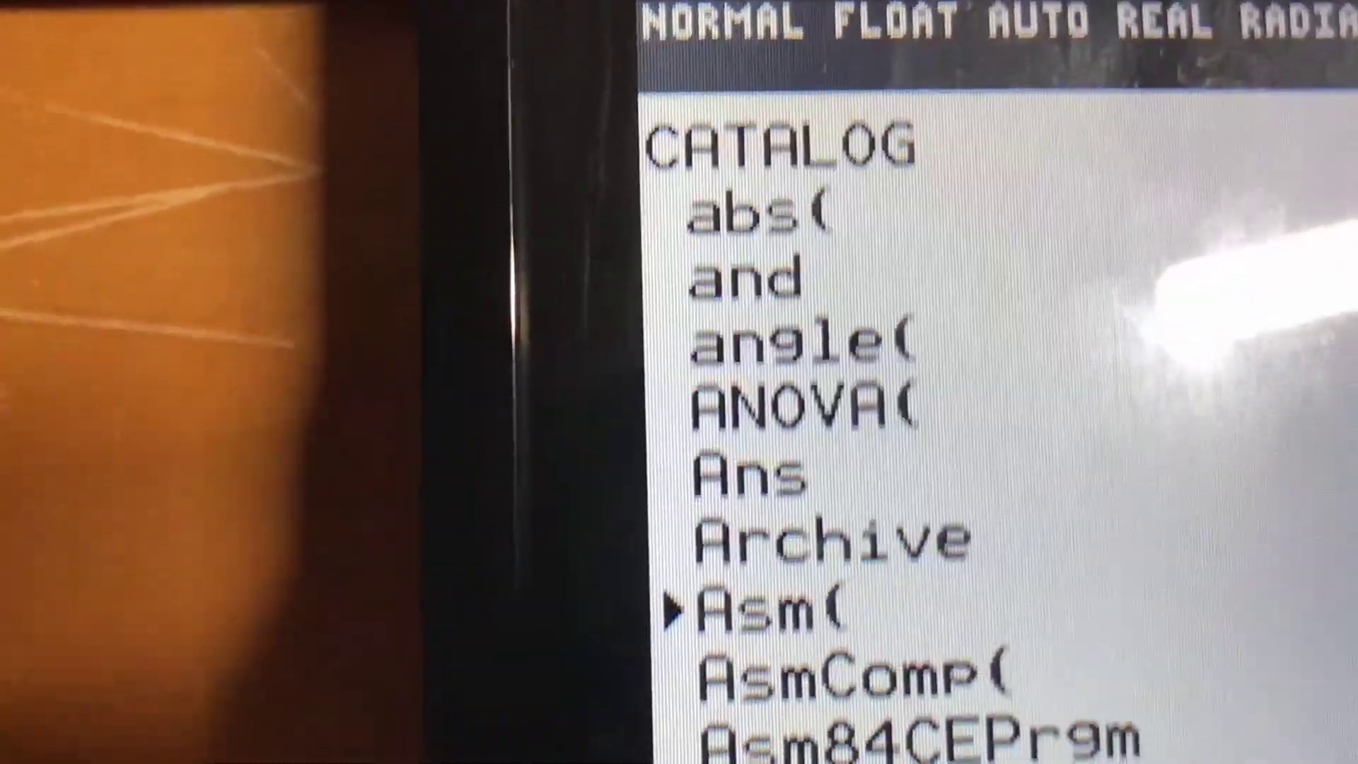
key(Return)
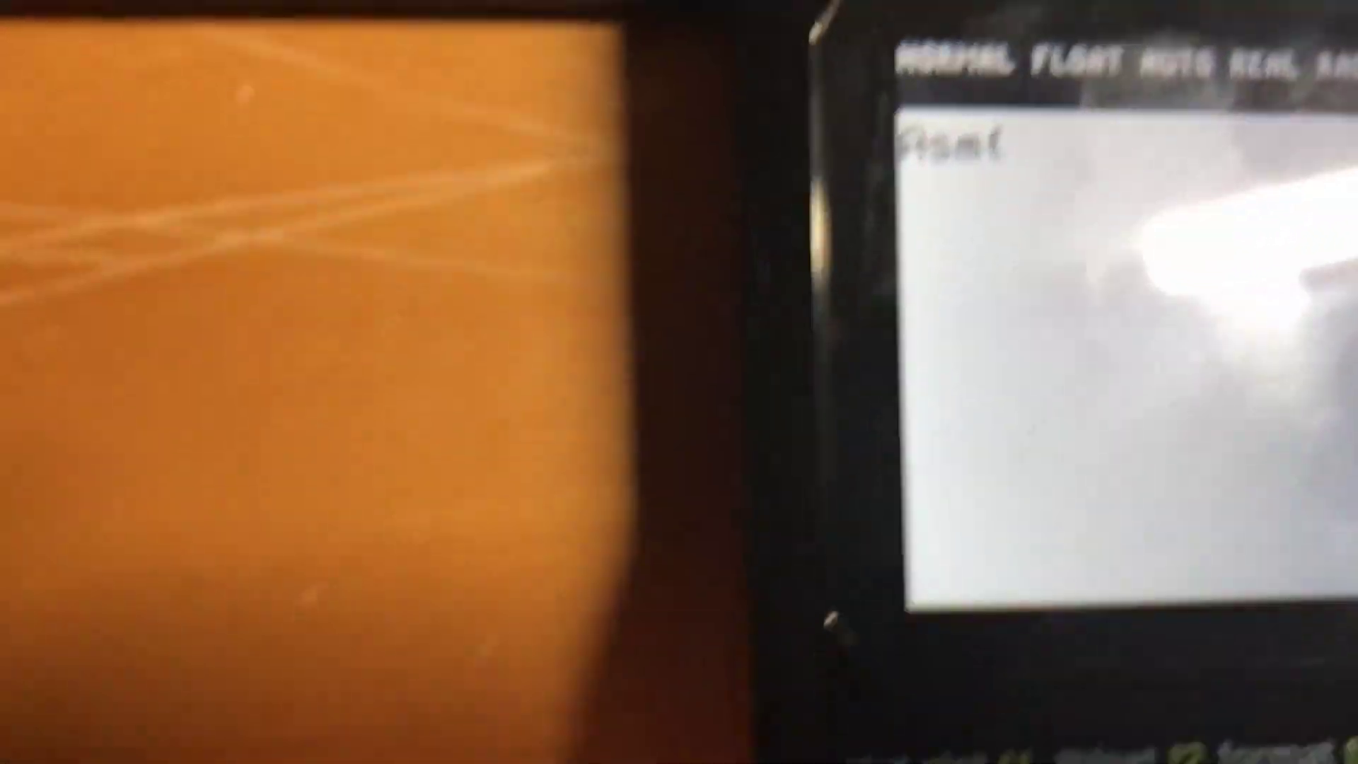
key(p)
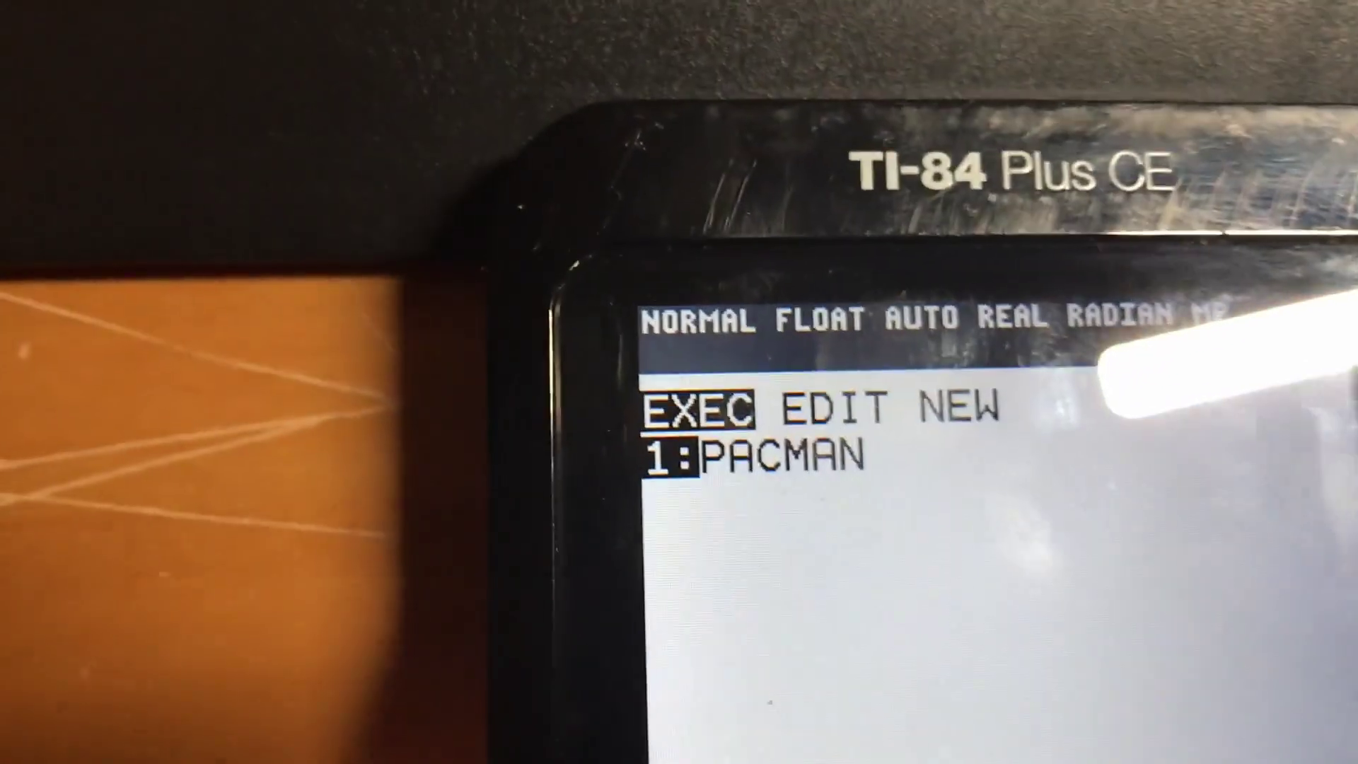
key(Return)
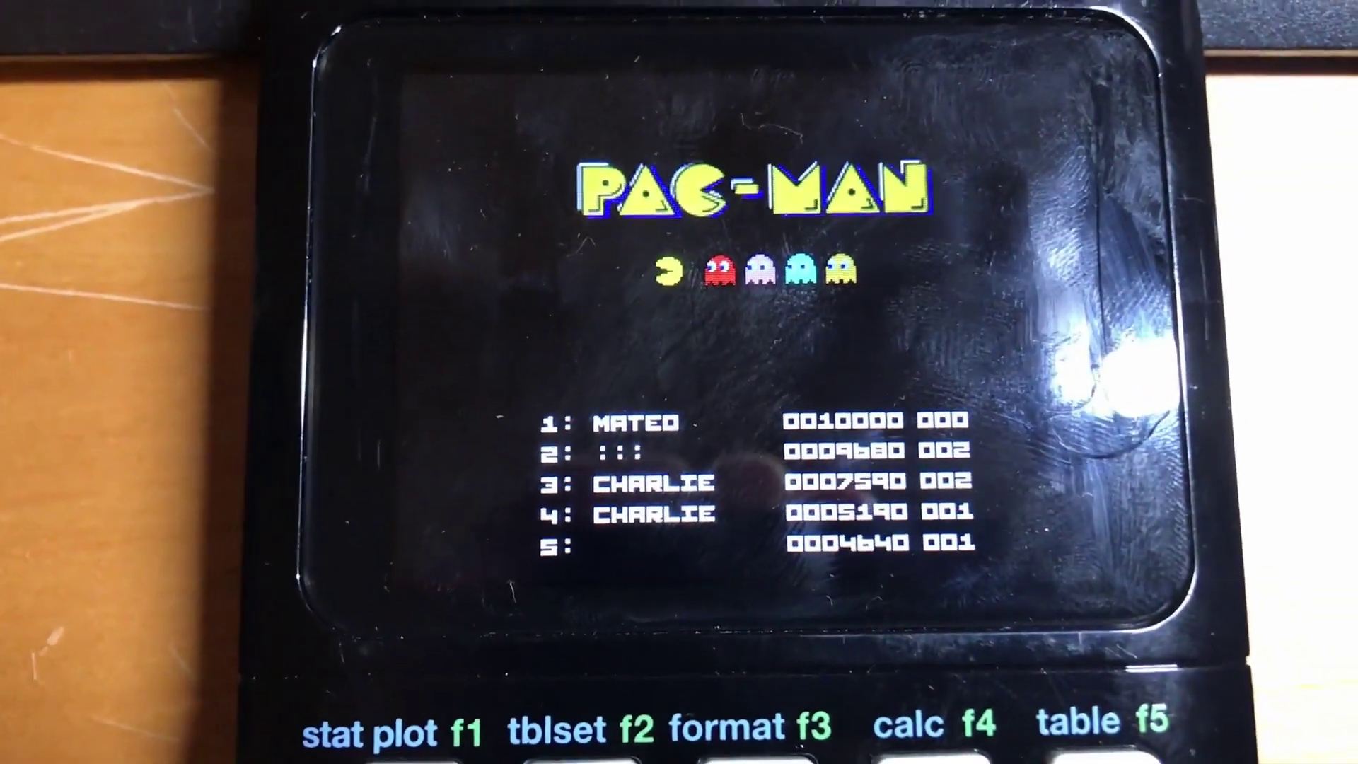
Start a new Pac-Man game and steer right and down toward the power pellet.
key(Return)
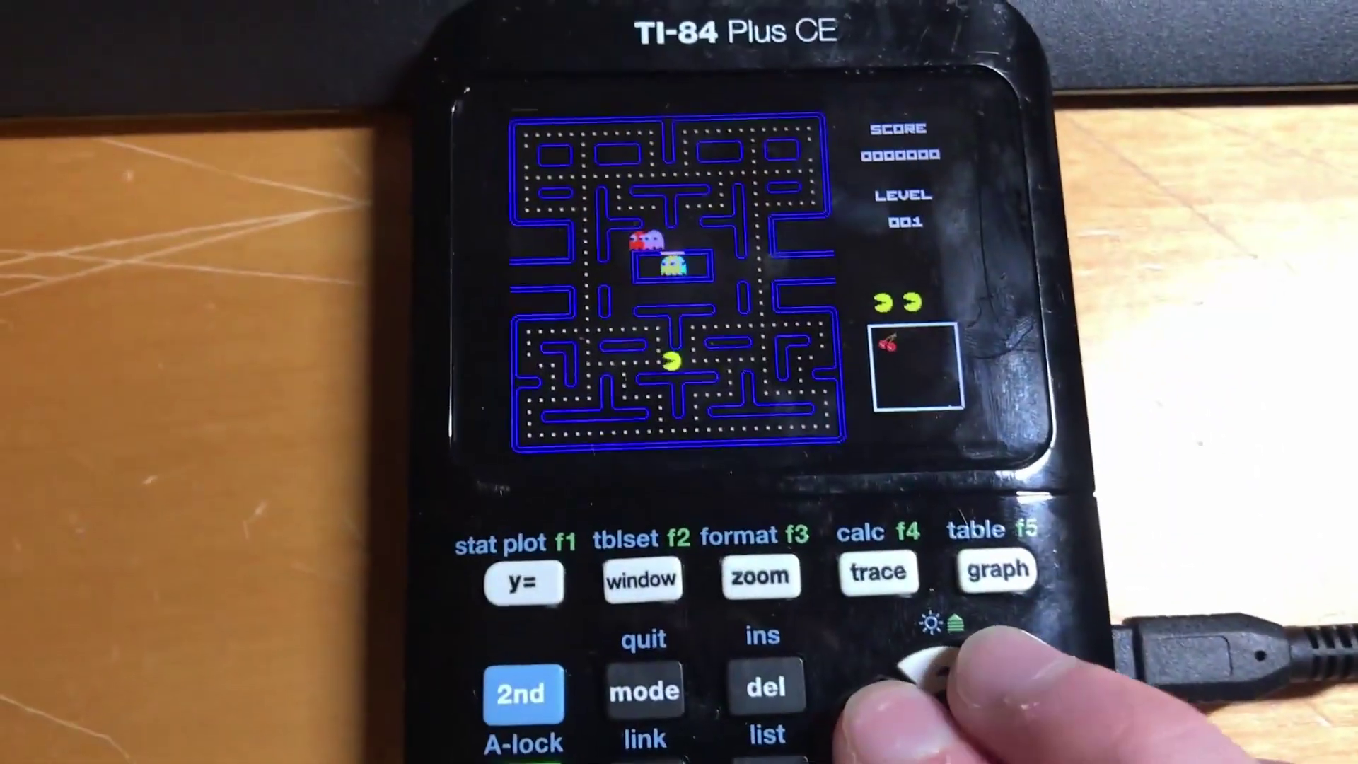
key(Right)
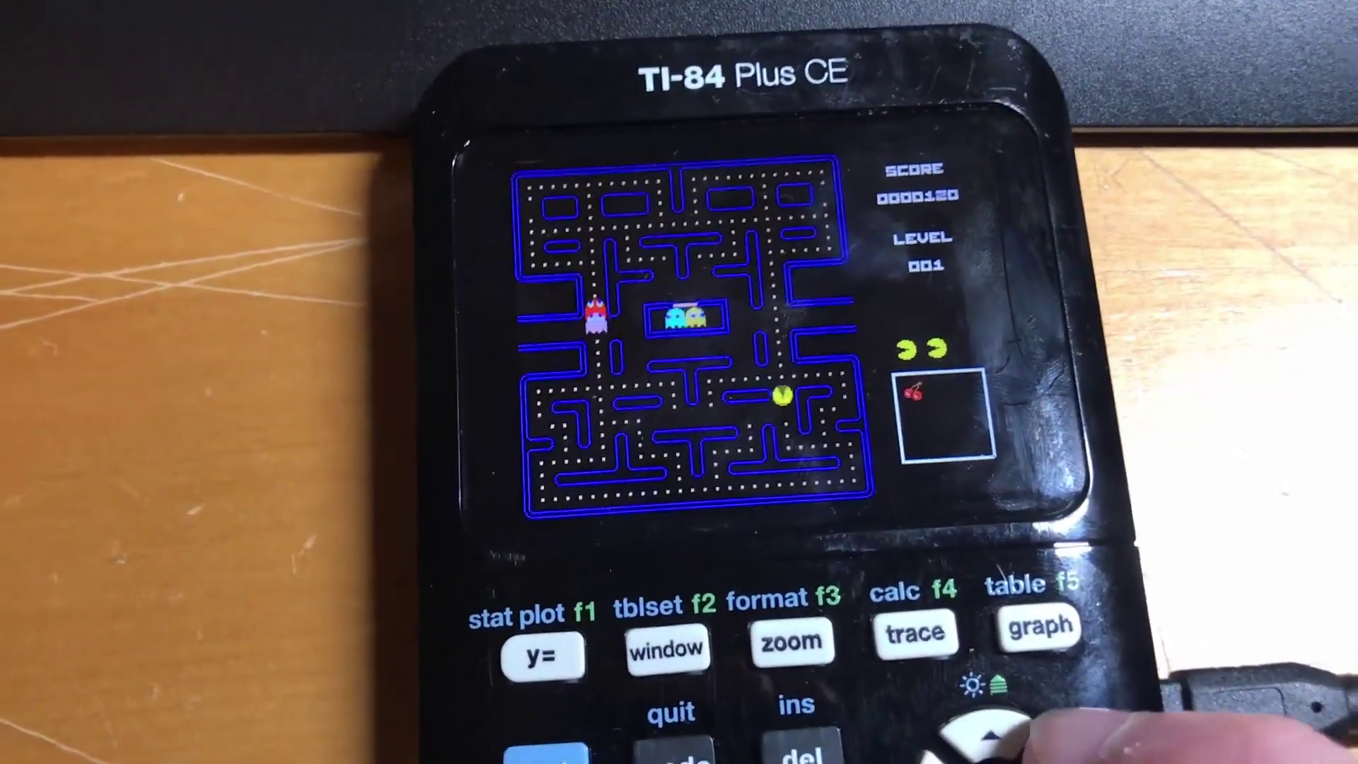
key(Down)
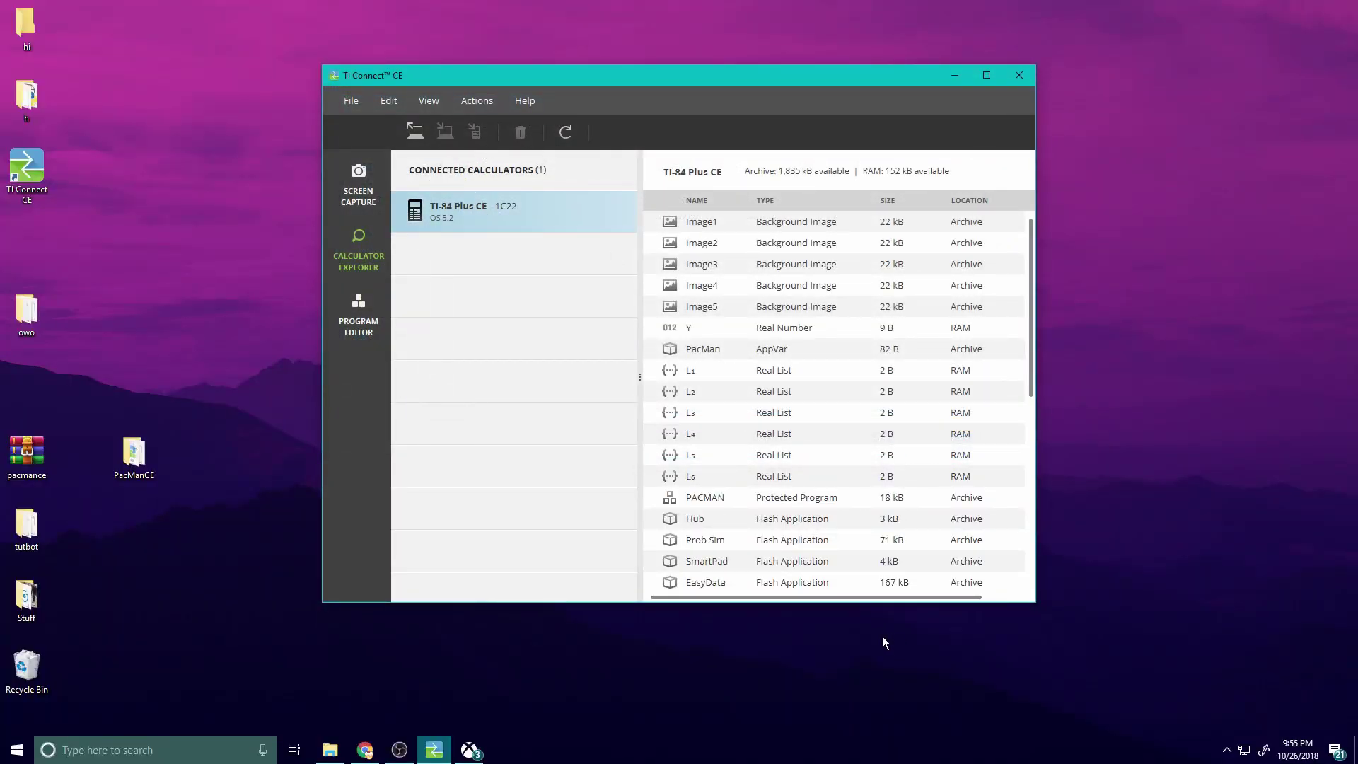
Delete PACMAN from the TI-84 Plus CE and confirm the deletion.
click(520, 133)
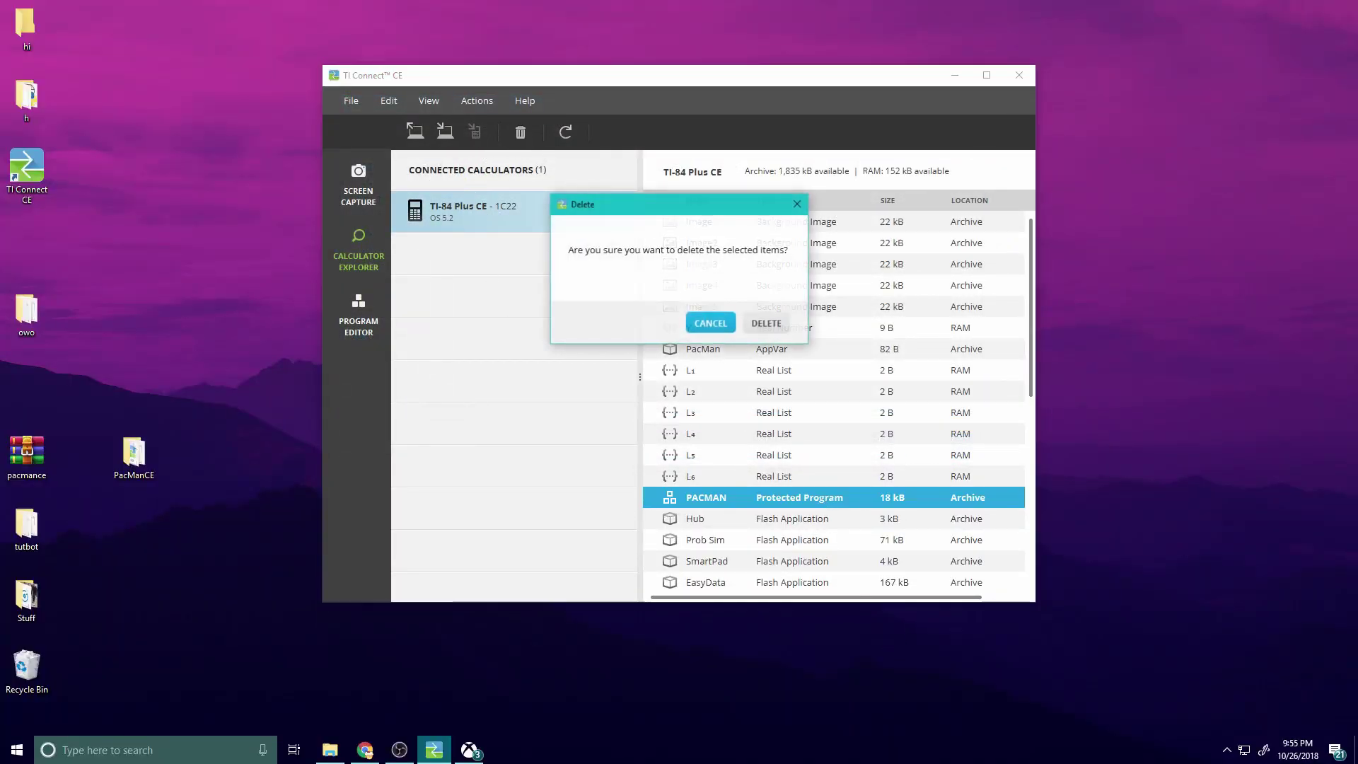
click(766, 322)
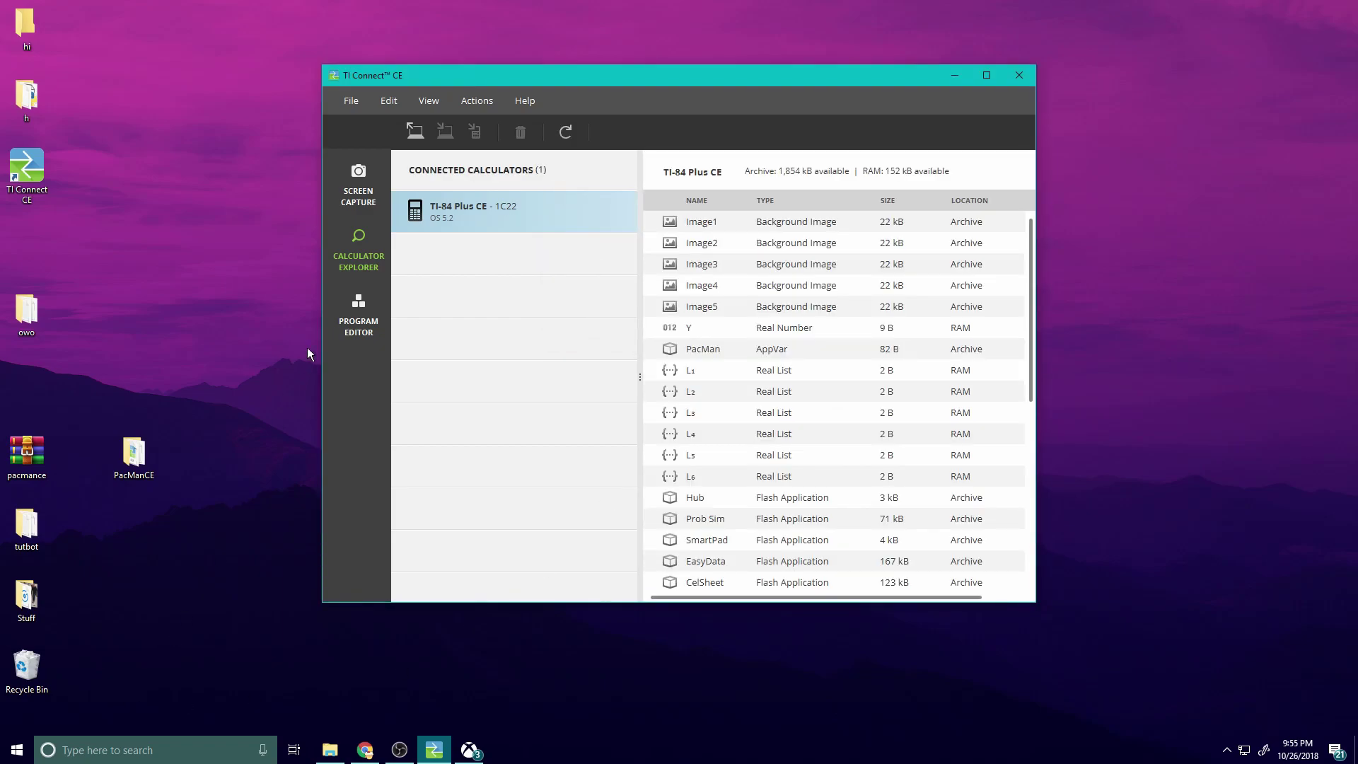